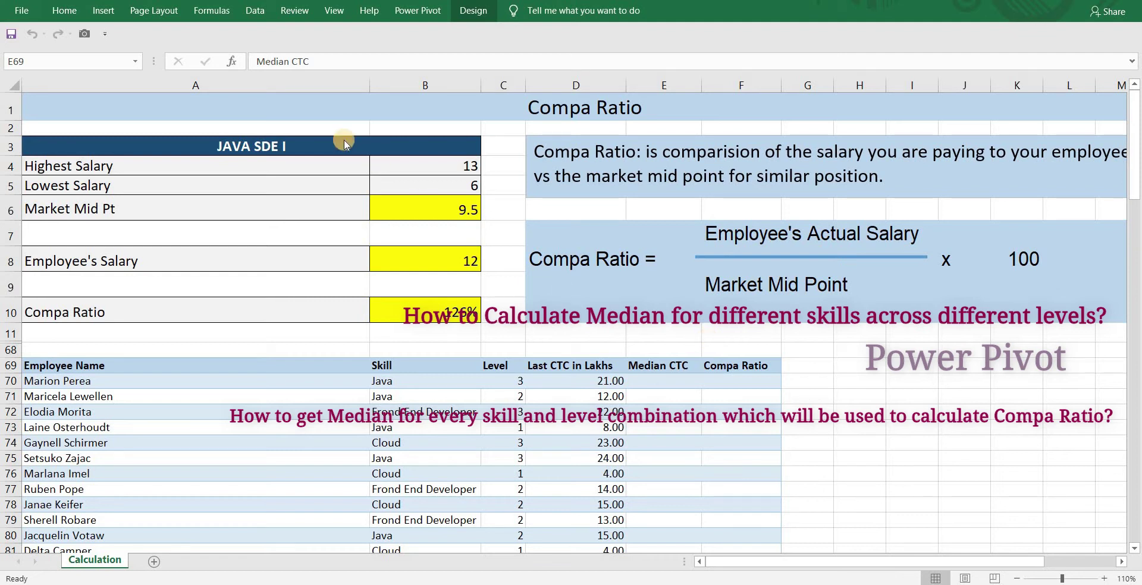
# - Insert a PivotTable from Emp_Data on a new sheet, adding the data to the Data Model
pyautogui.click(105, 12)
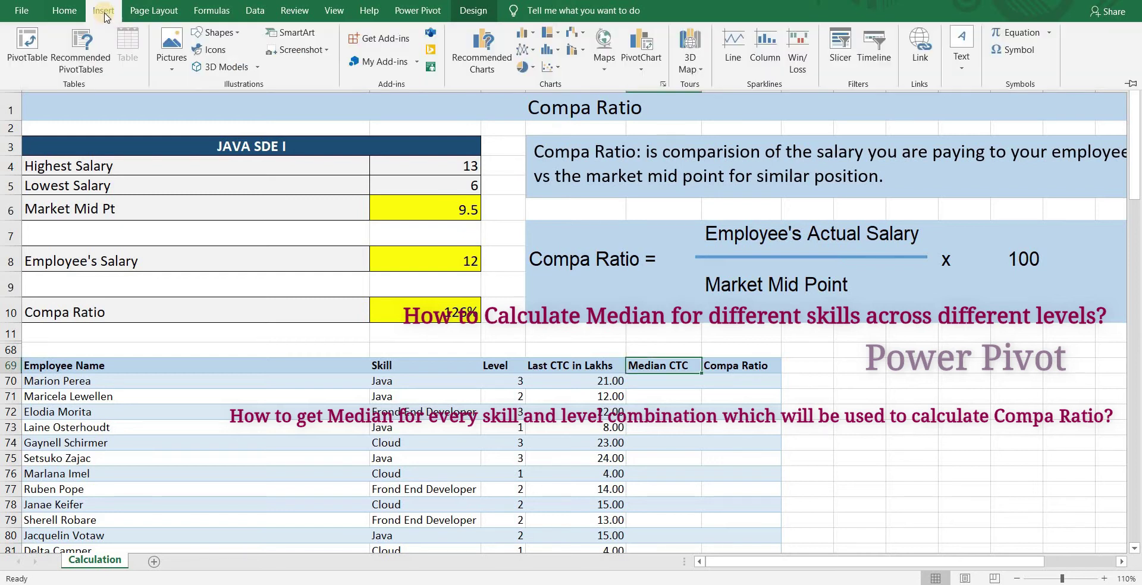
pyautogui.click(40, 48)
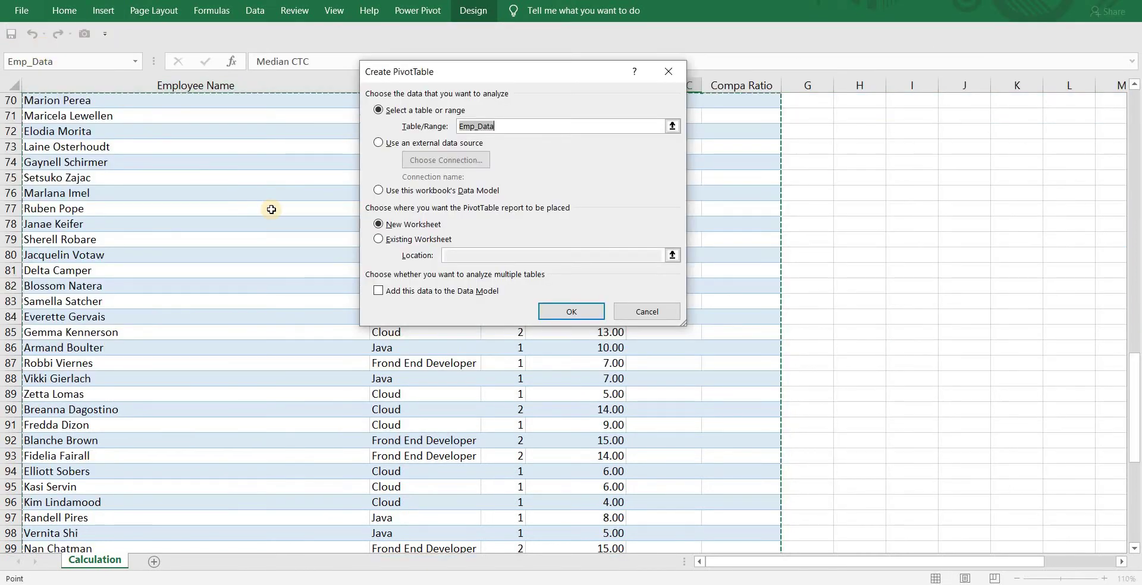
pyautogui.click(378, 291)
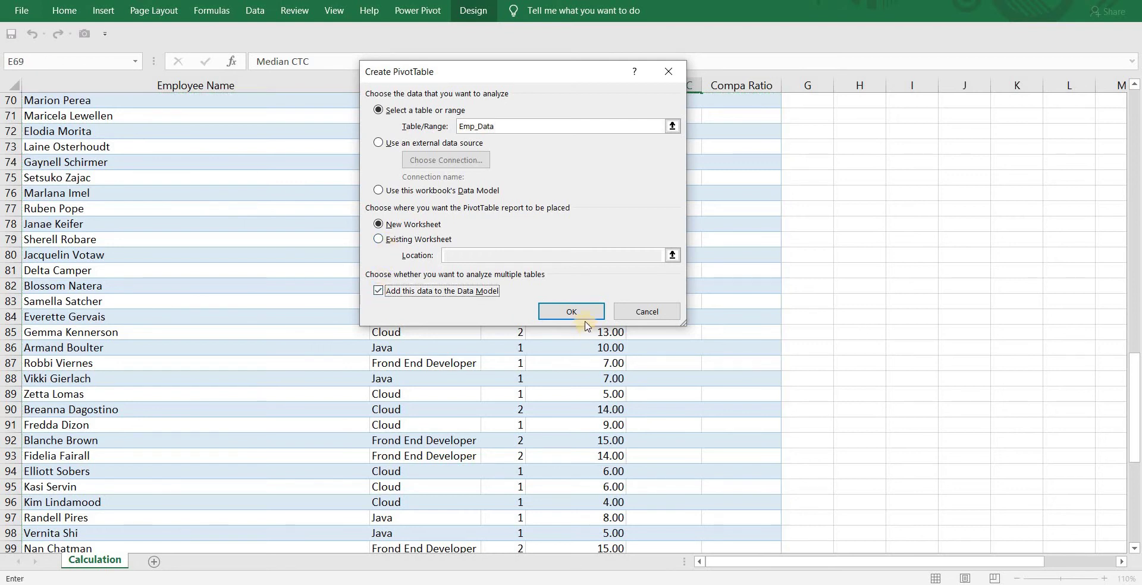
pyautogui.click(581, 314)
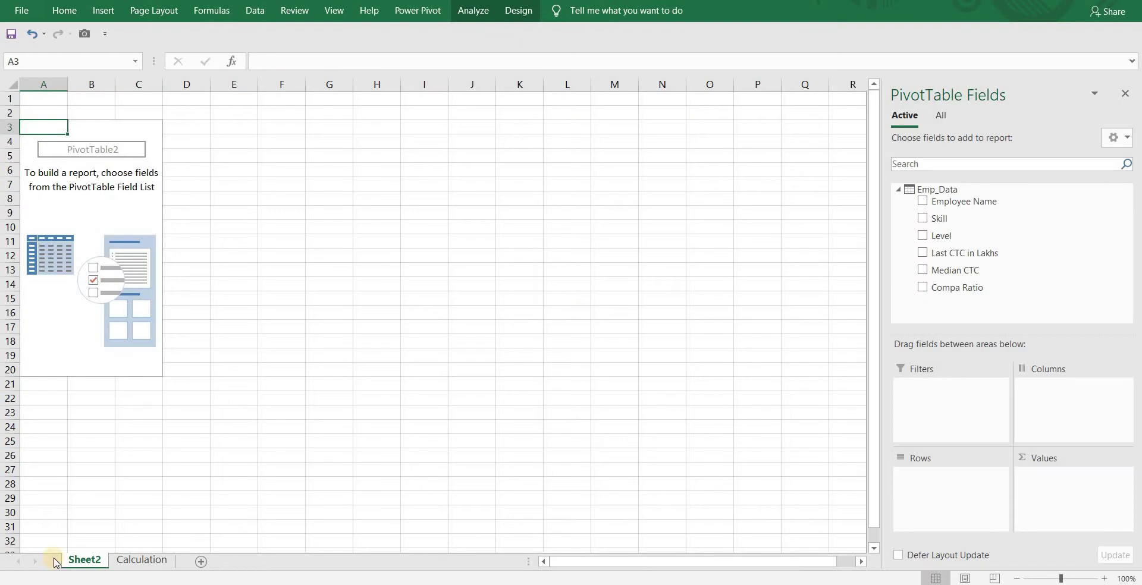
# - Rename the new sheet tab to 'Median Pivot'
pyautogui.doubleClick(81, 561)
pyautogui.write('Median Pv')
pyautogui.press('BackSpace')
pyautogui.write('ivot')
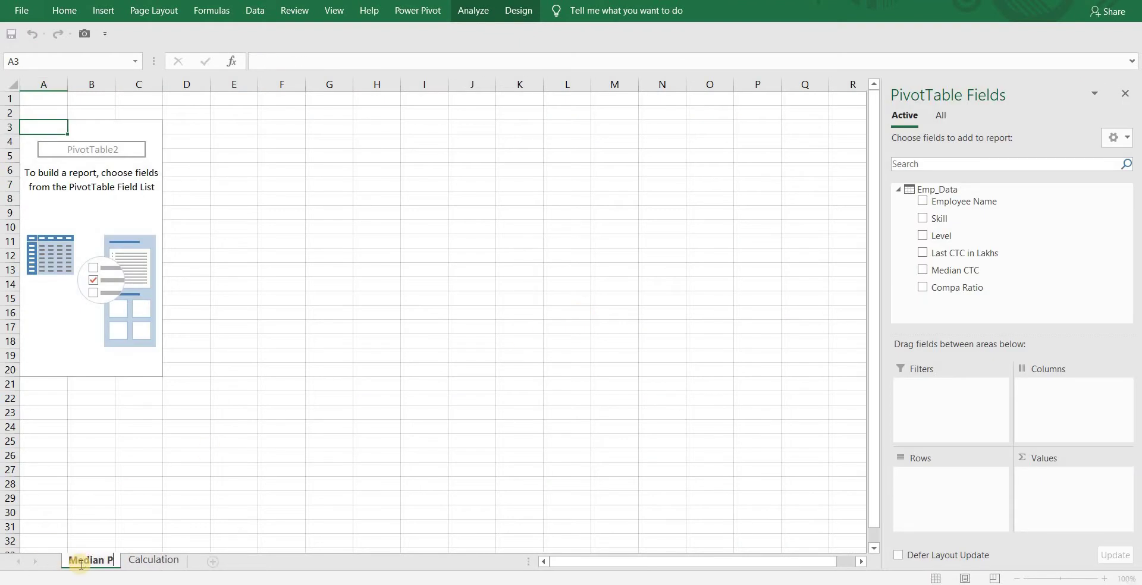
pyautogui.click(112, 215)
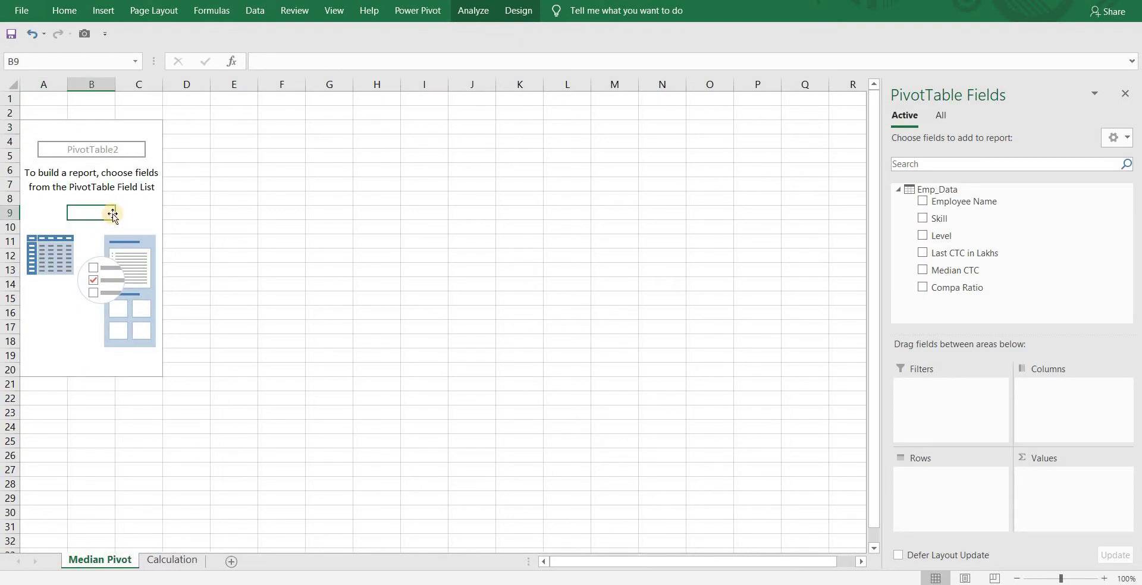
# - Start a new Power Pivot measure named Median_CTC, described as 'Calculate Median of Employee's CTC'
pyautogui.click(395, 19)
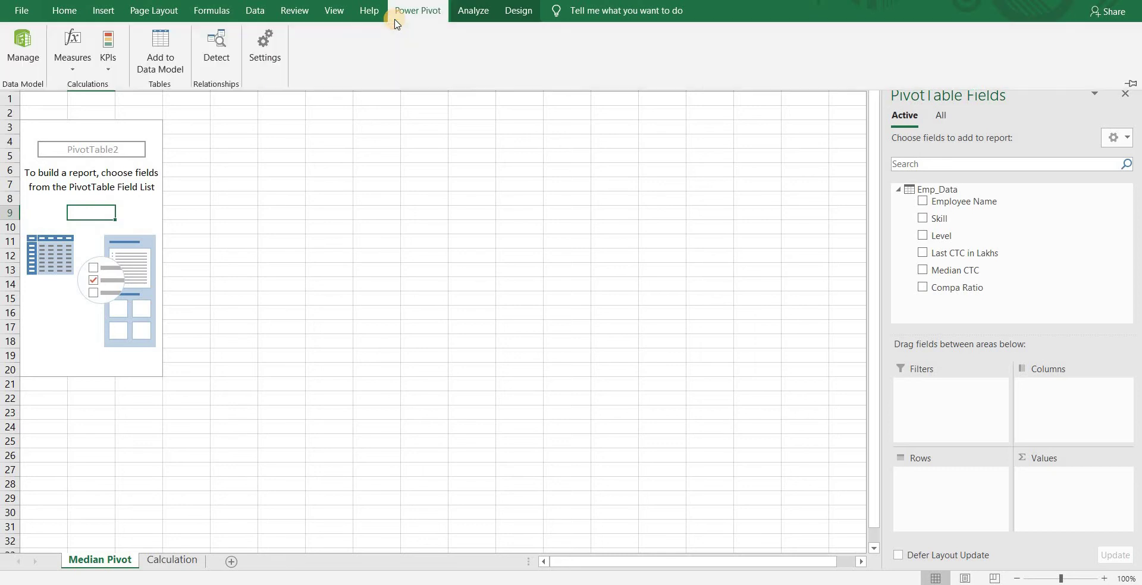
pyautogui.click(72, 64)
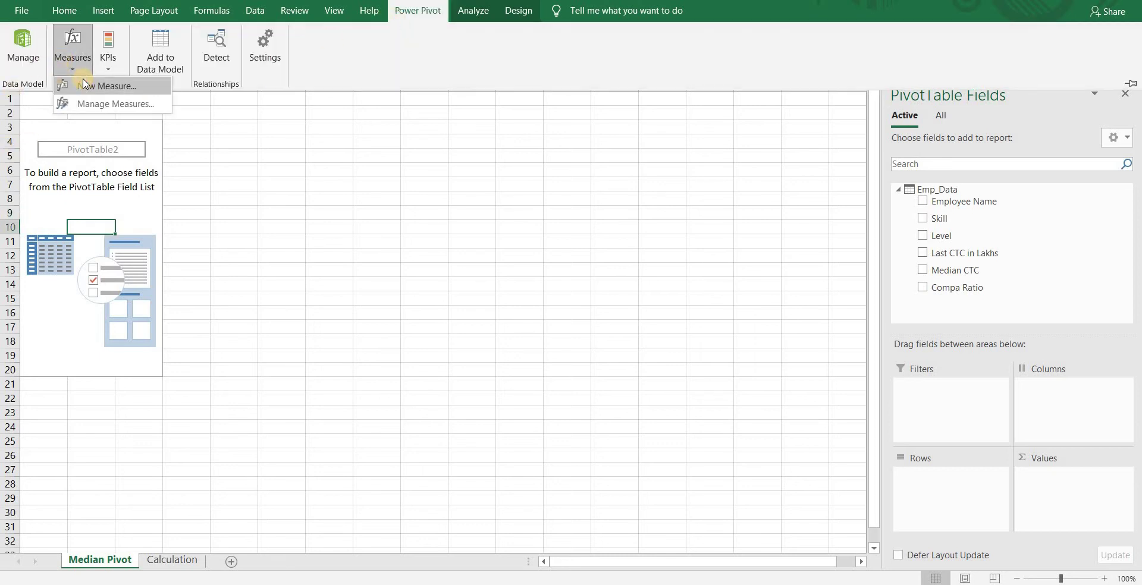
pyautogui.click(84, 84)
pyautogui.hotkey('shift', 'Home')
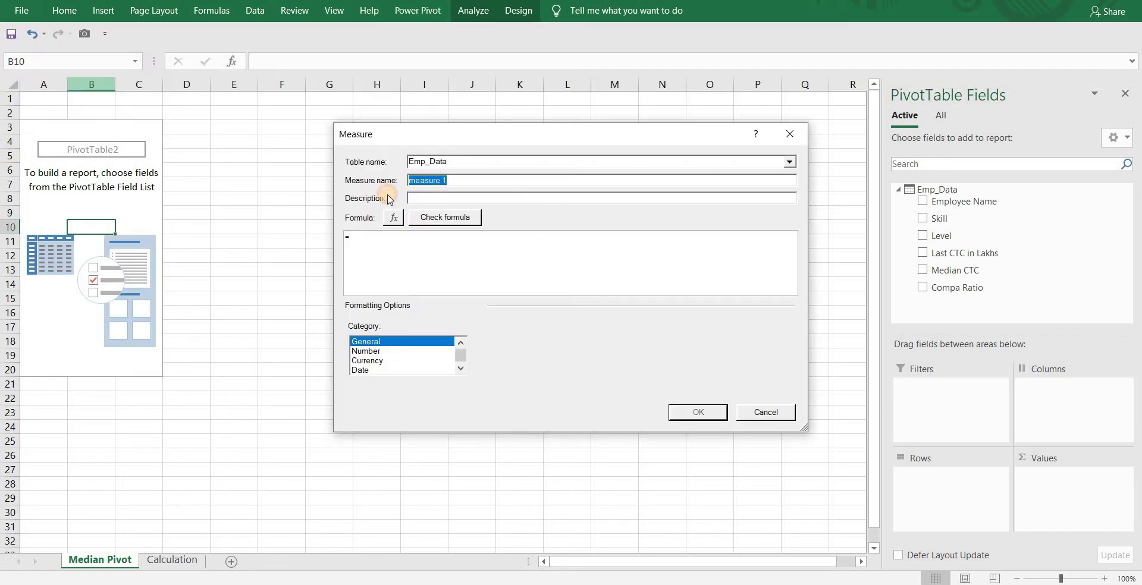
pyautogui.write('Median_CTC')
pyautogui.click(503, 199)
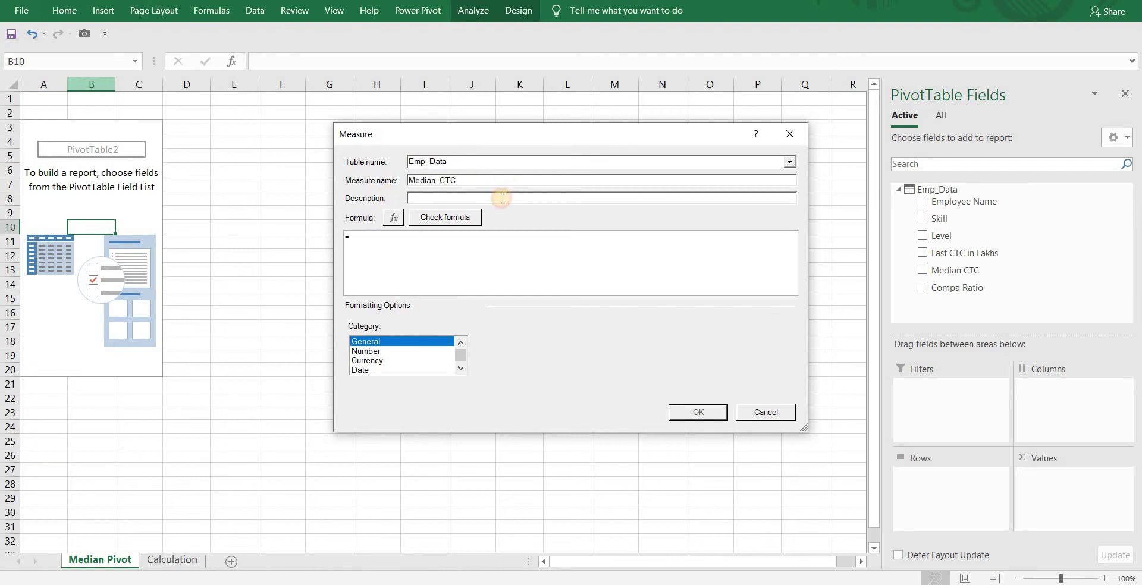
pyautogui.write("Calculate Median of Employee's CTC")
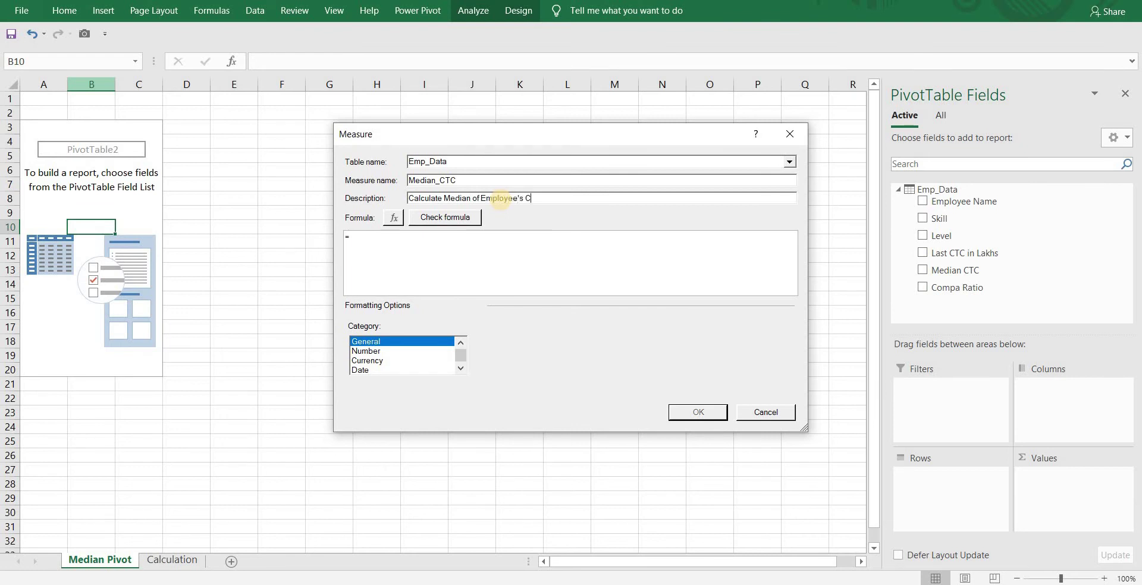
# - Give the measure the formula =MEDIAN(Emp_Data[Last CTC in Lakhs]) and save it
pyautogui.click(473, 239)
pyautogui.write('med')
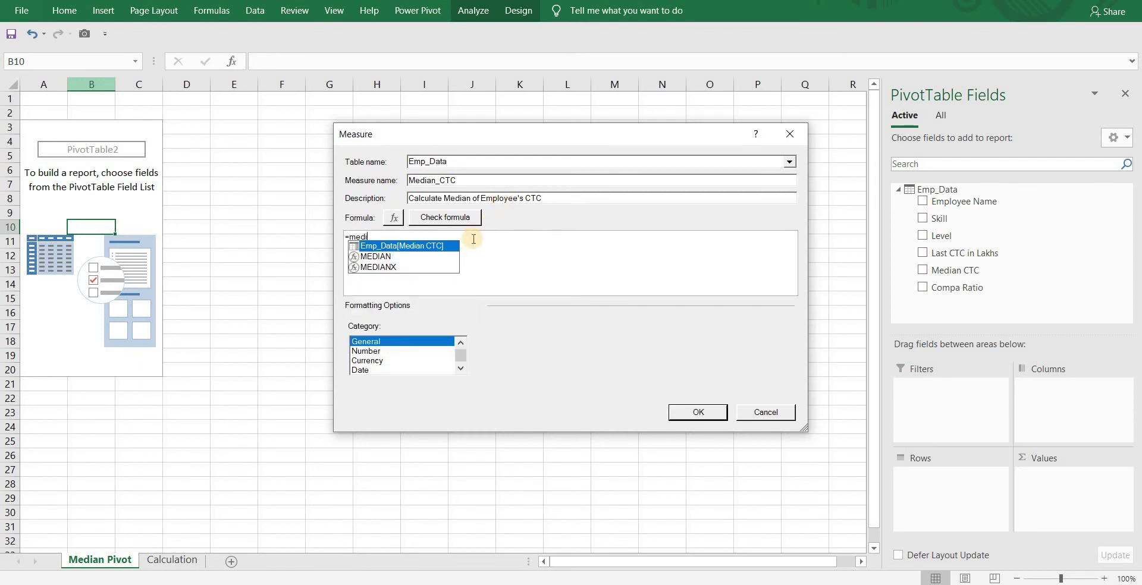
pyautogui.write('i')
pyautogui.press('Down')
pyautogui.press('Tab')
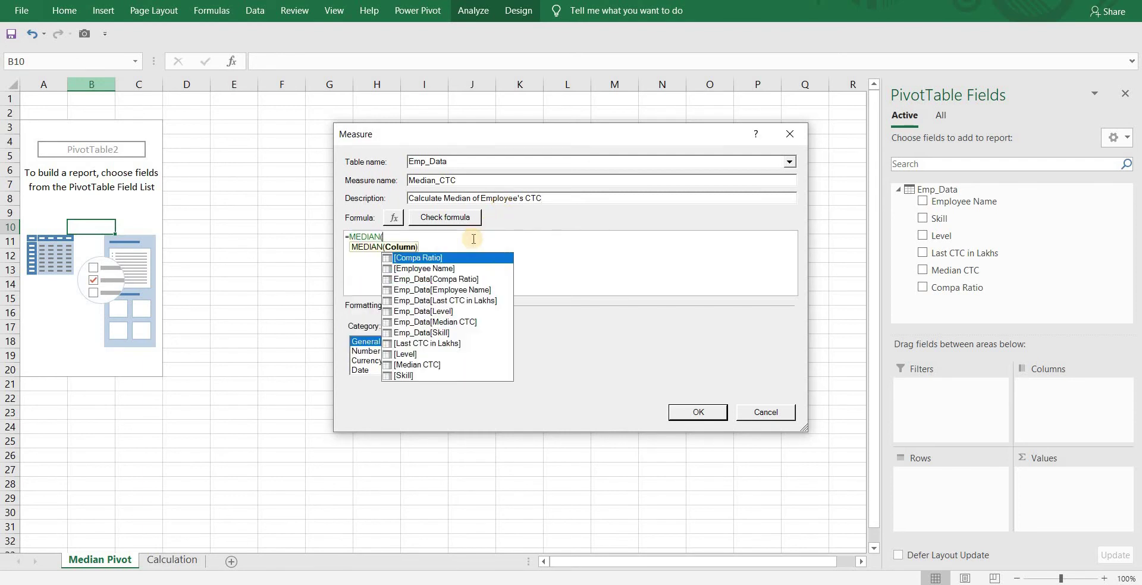
pyautogui.press('Down')
pyautogui.press('Down')
pyautogui.press('Down')
pyautogui.press('Down')
pyautogui.press('Tab')
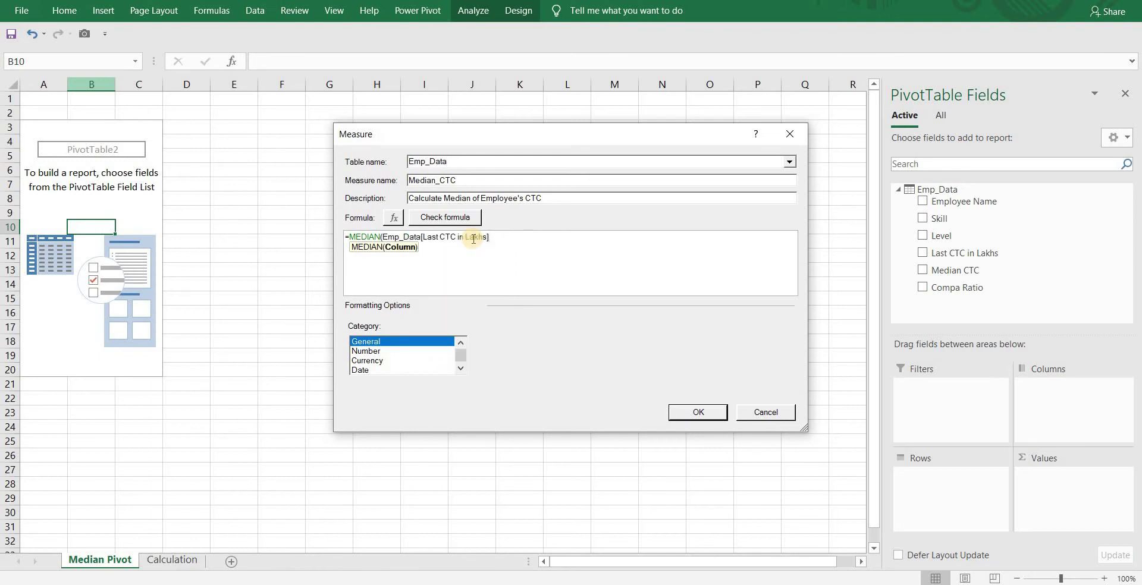
pyautogui.write(')')
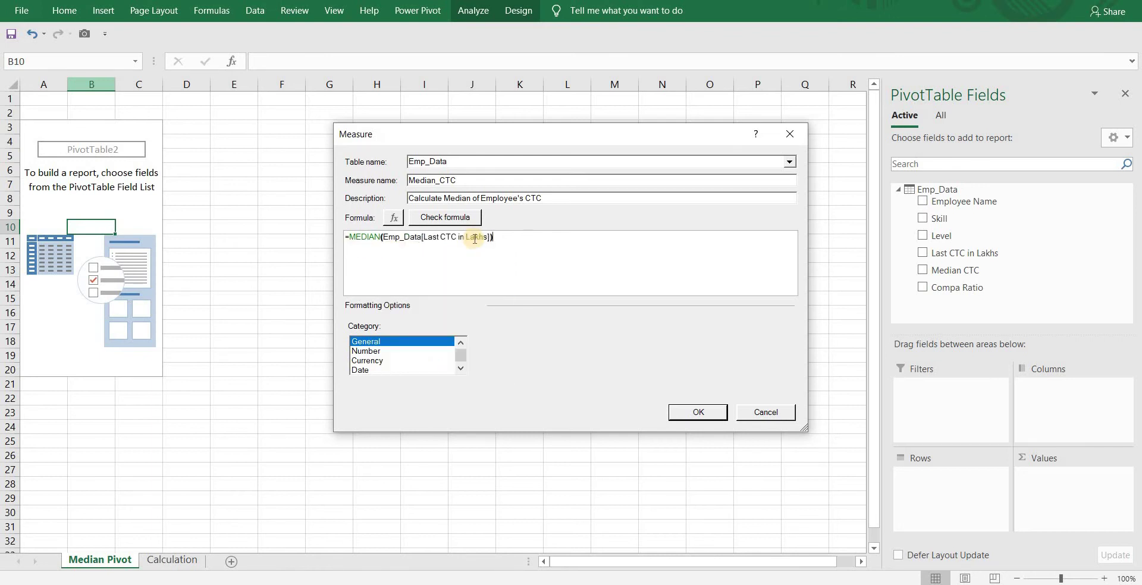
pyautogui.click(698, 412)
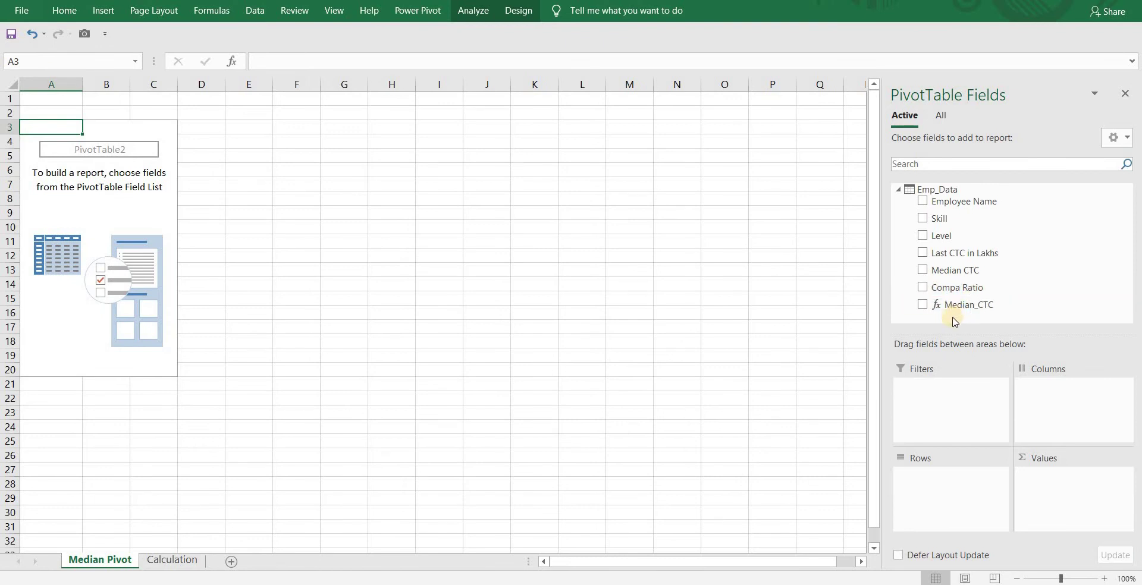
# - Put Skill in the pivot rows and Median_CTC in Values, then return to the Calculation sheet
pyautogui.moveTo(949, 220); pyautogui.dragTo(1064, 409)
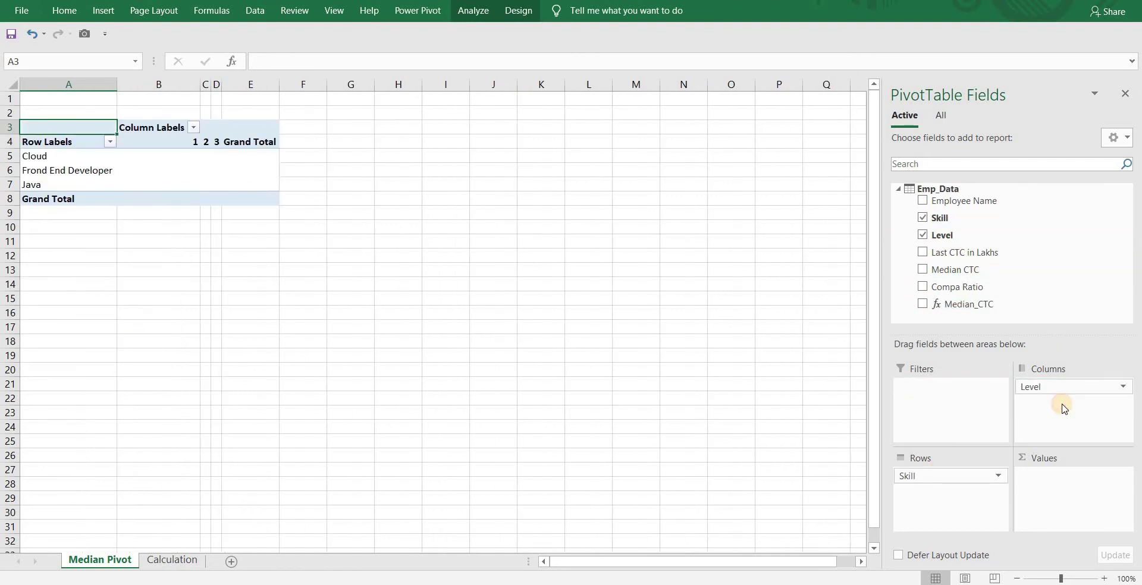
pyautogui.moveTo(960, 305); pyautogui.dragTo(1065, 491)
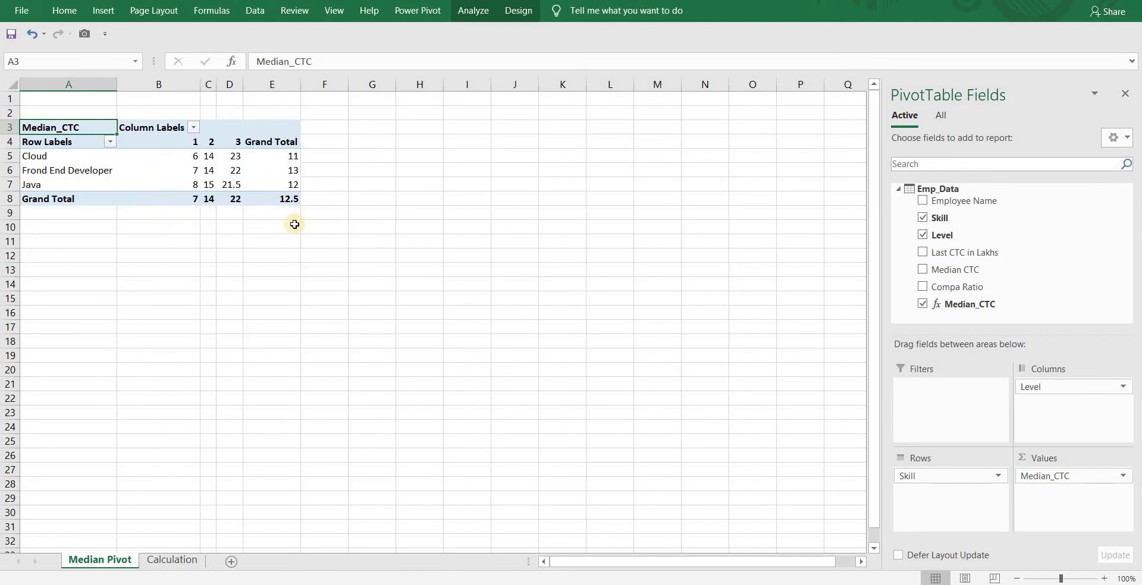
pyautogui.click(172, 560)
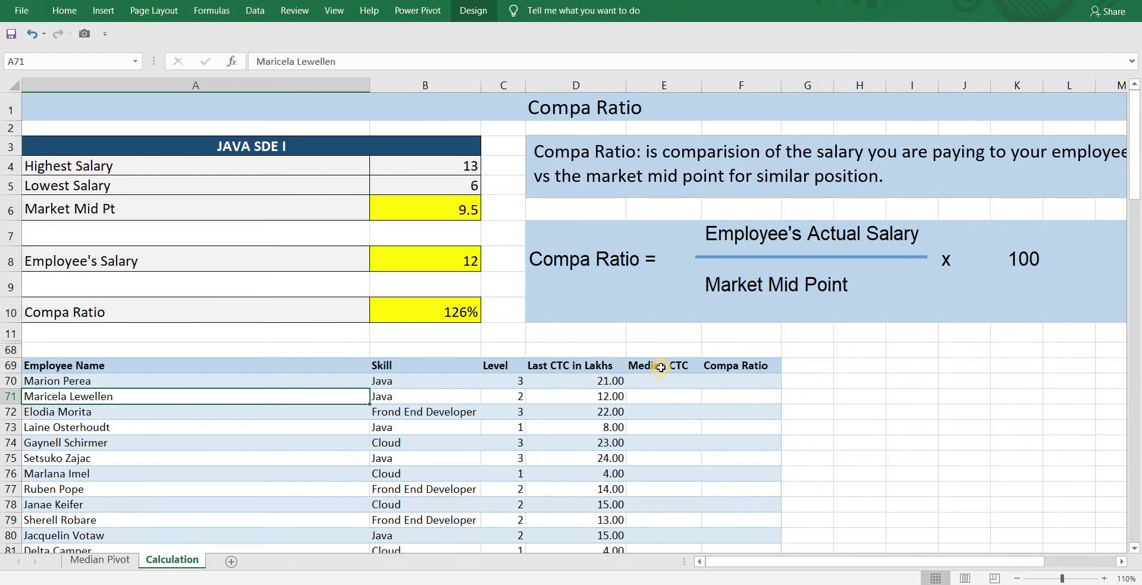
# - Compare the first employee's Java skill and level 3 against the medians on Median Pivot
pyautogui.moveTo(657, 365); pyautogui.dragTo(741, 366)
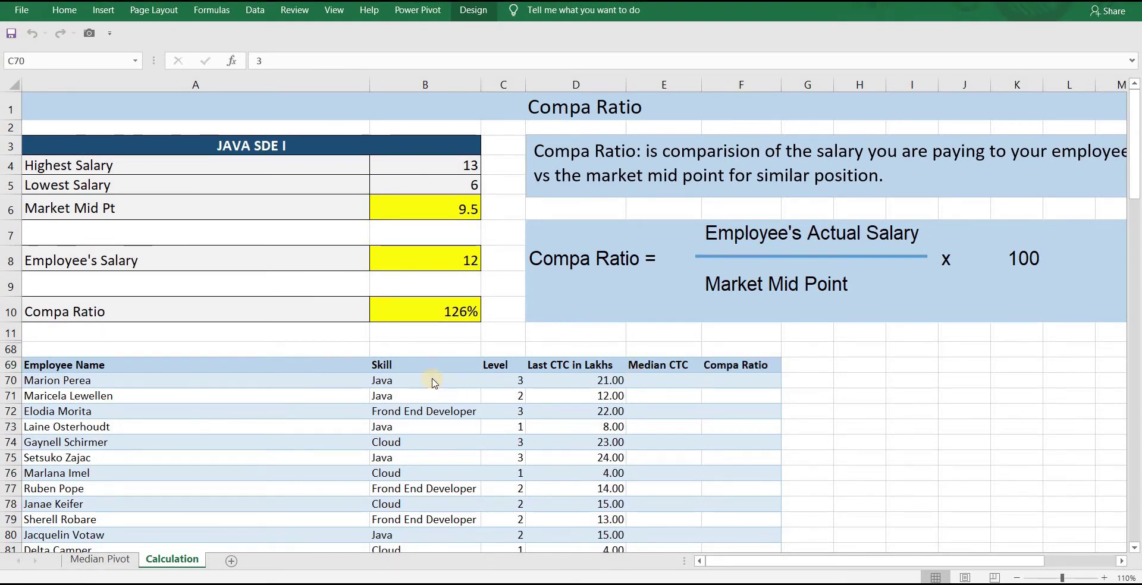
pyautogui.click(450, 380)
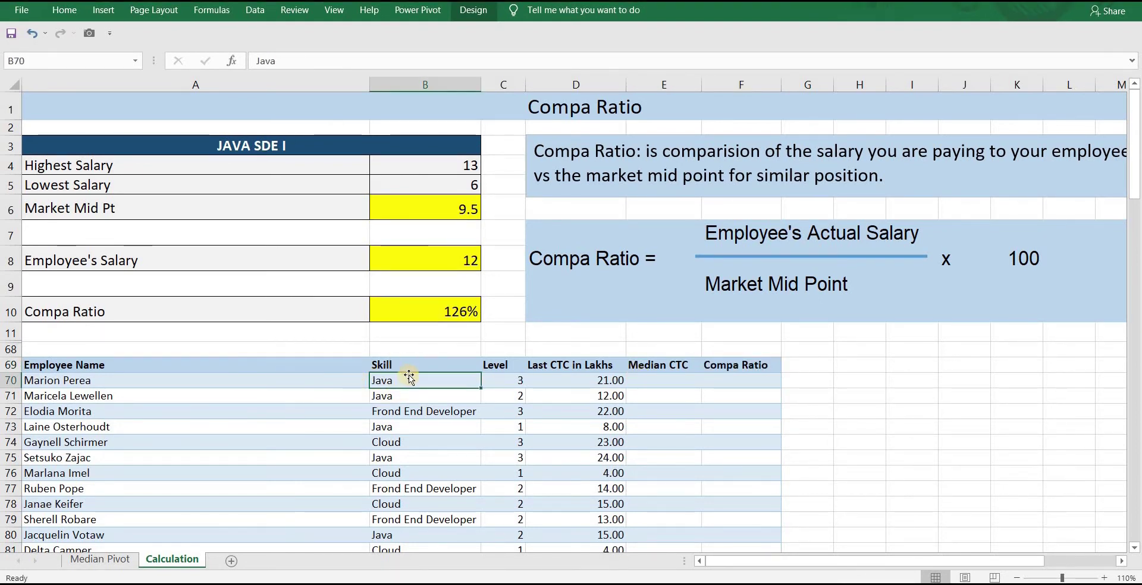
pyautogui.click(501, 384)
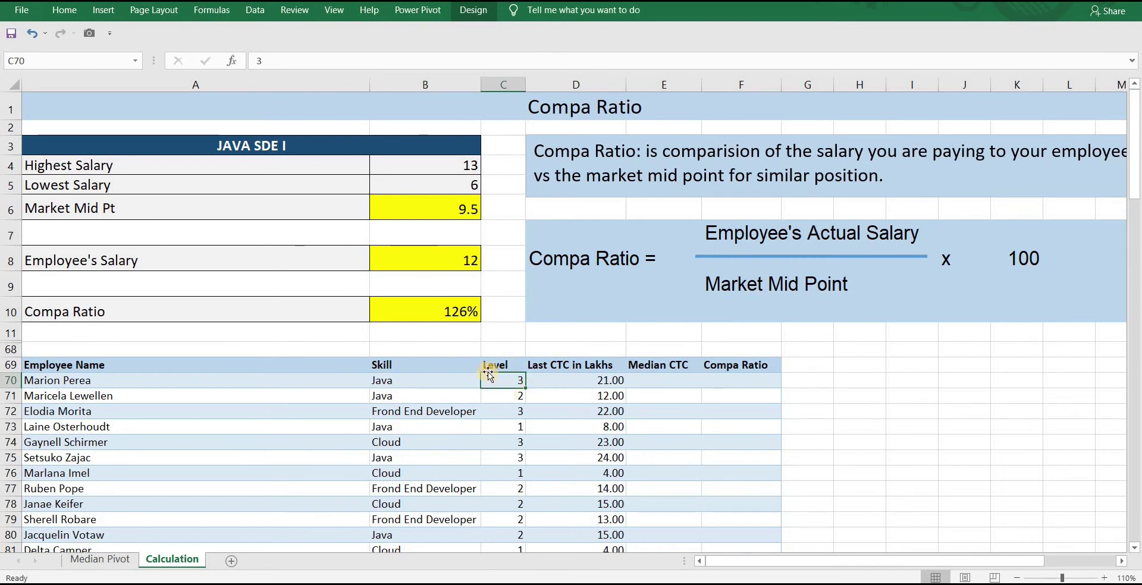
pyautogui.click(665, 384)
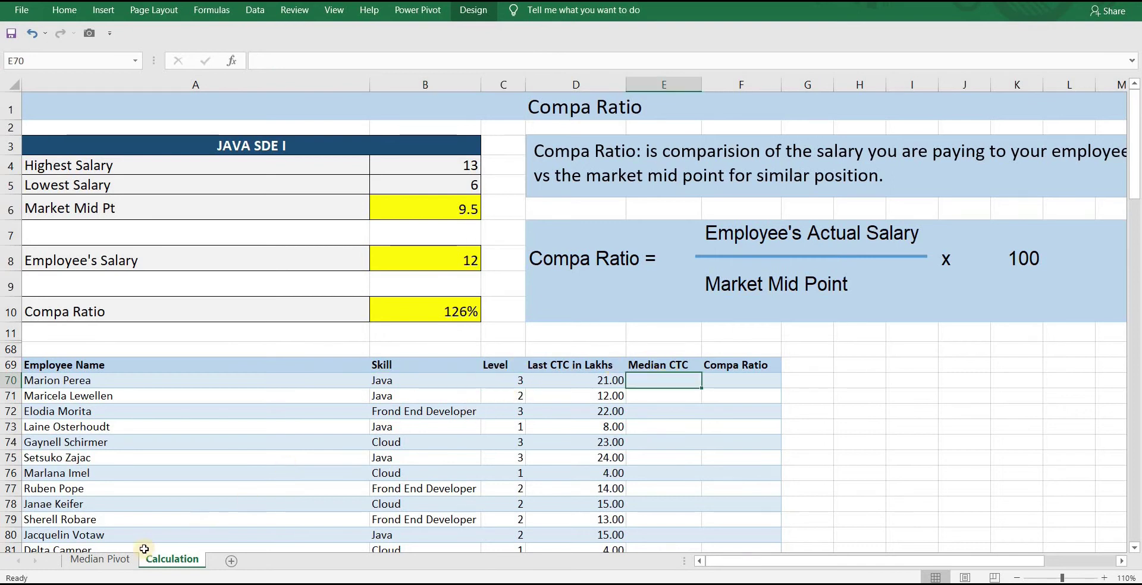
pyautogui.click(113, 560)
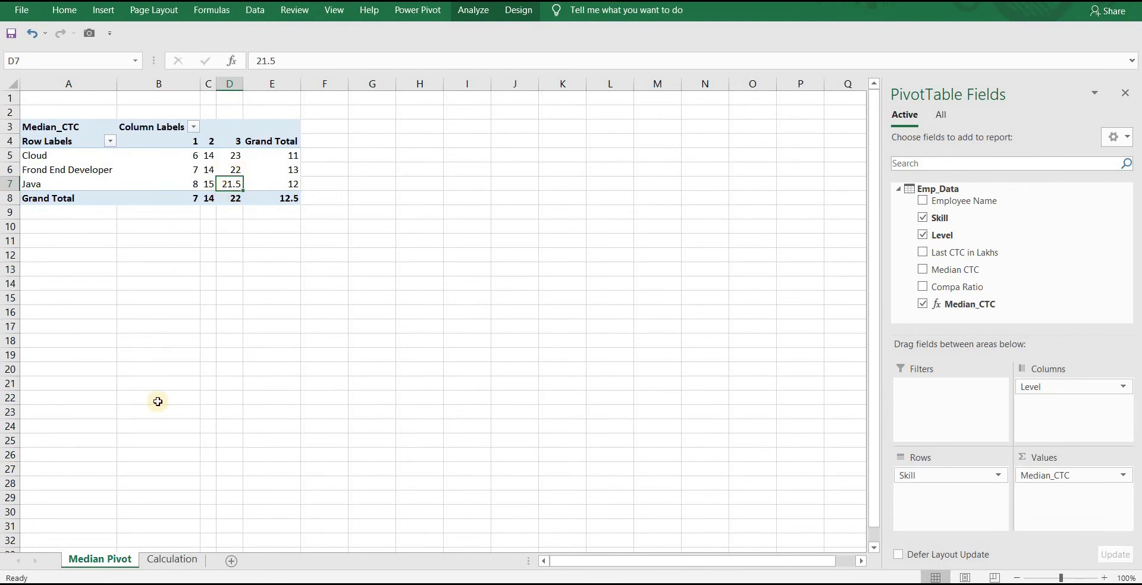
pyautogui.click(172, 560)
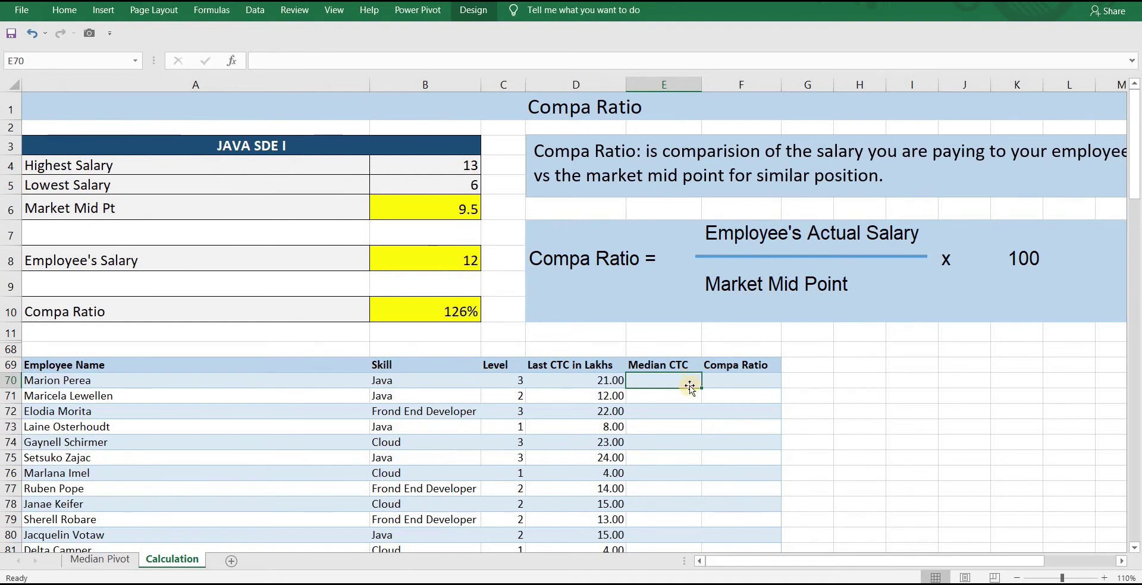
# - Begin E70's formula as =INDEX('Median Pivot'!$B$5:$D$7, followed by MATCH(
pyautogui.write('=')
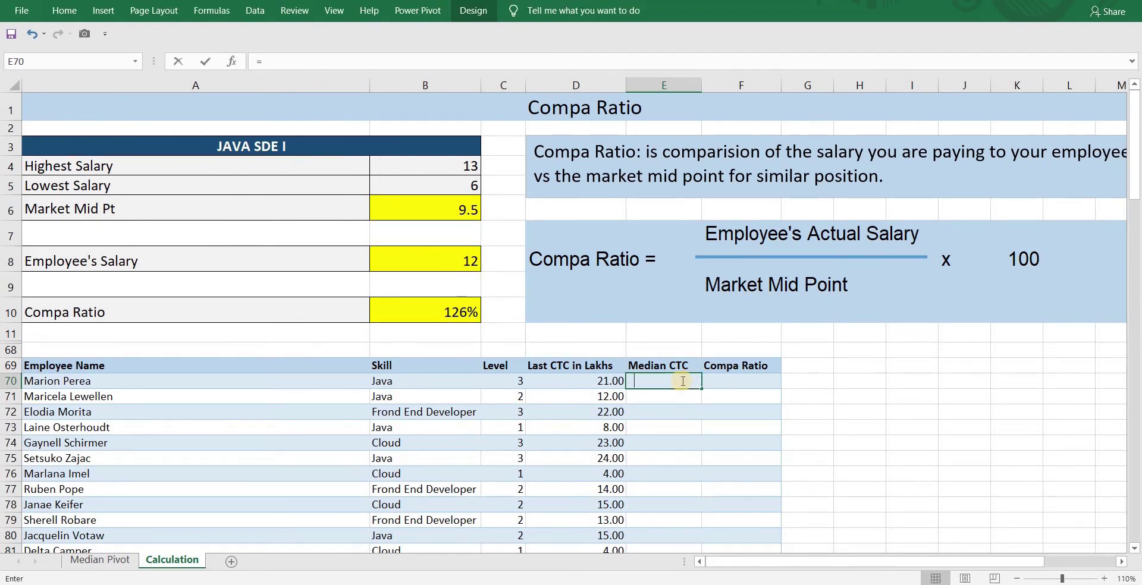
pyautogui.write('inde')
pyautogui.press('Tab')
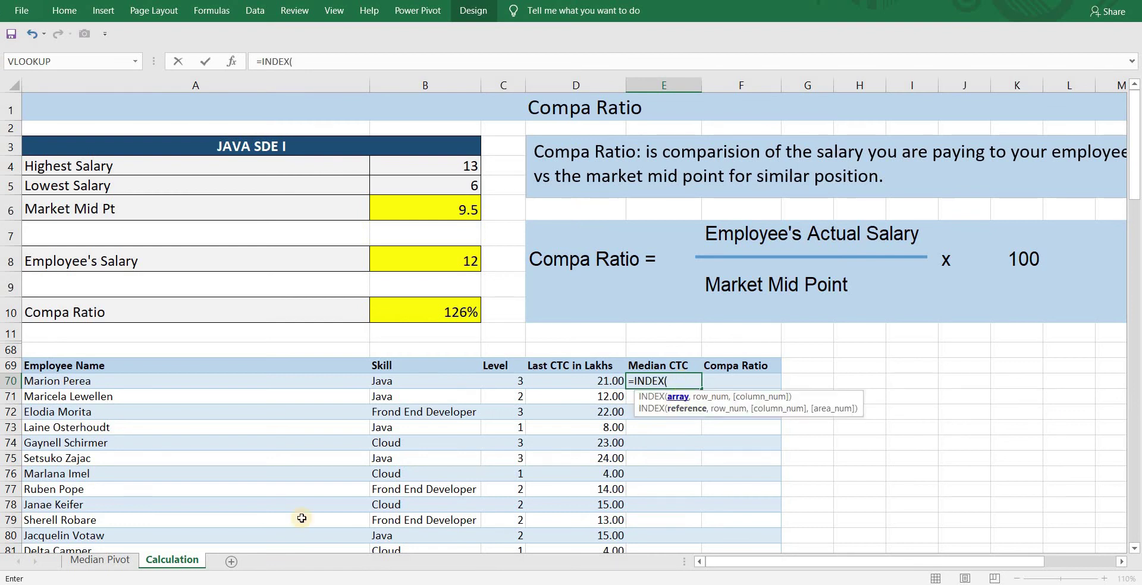
pyautogui.click(101, 560)
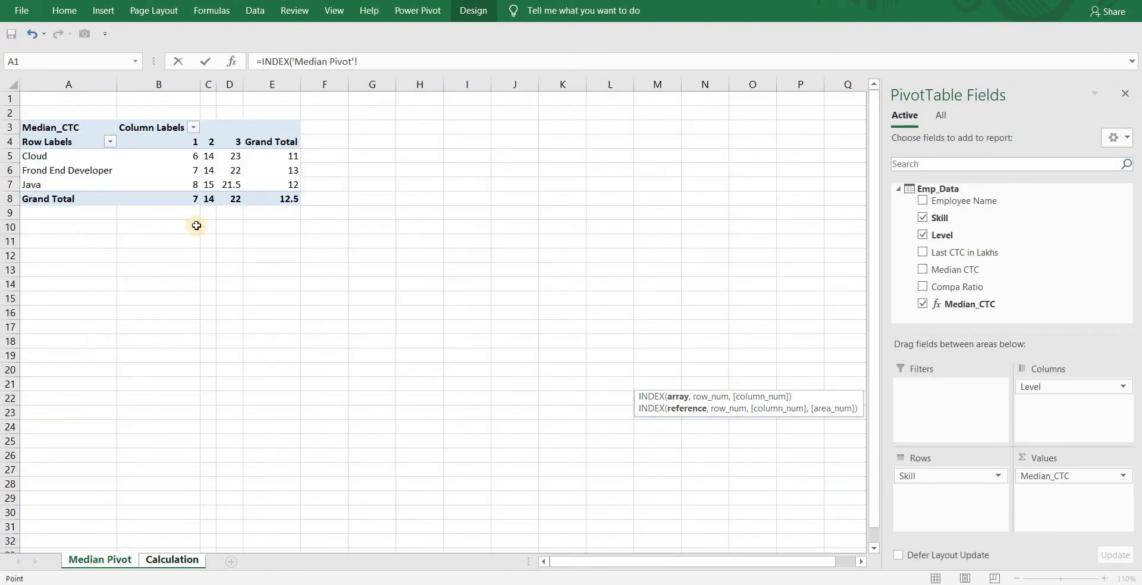
pyautogui.moveTo(213, 165); pyautogui.dragTo(230, 187)
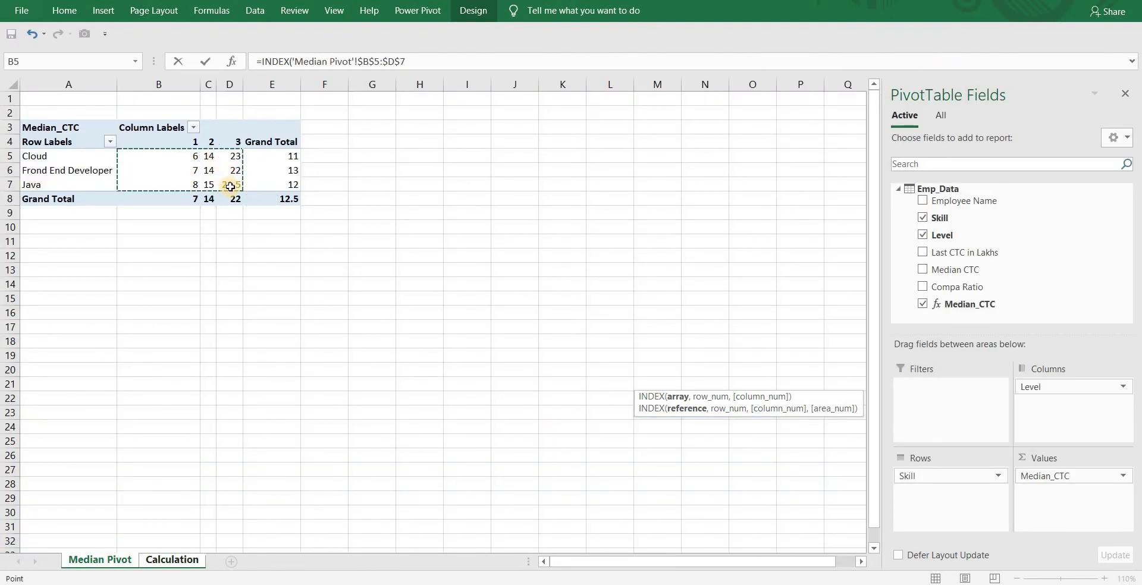
pyautogui.write(',')
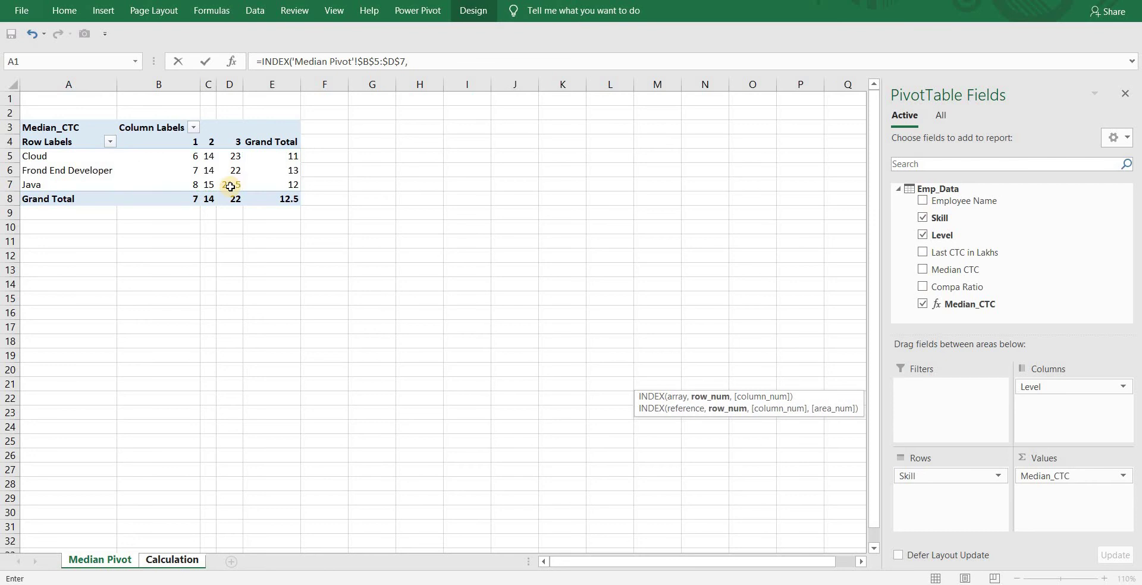
pyautogui.click(711, 403)
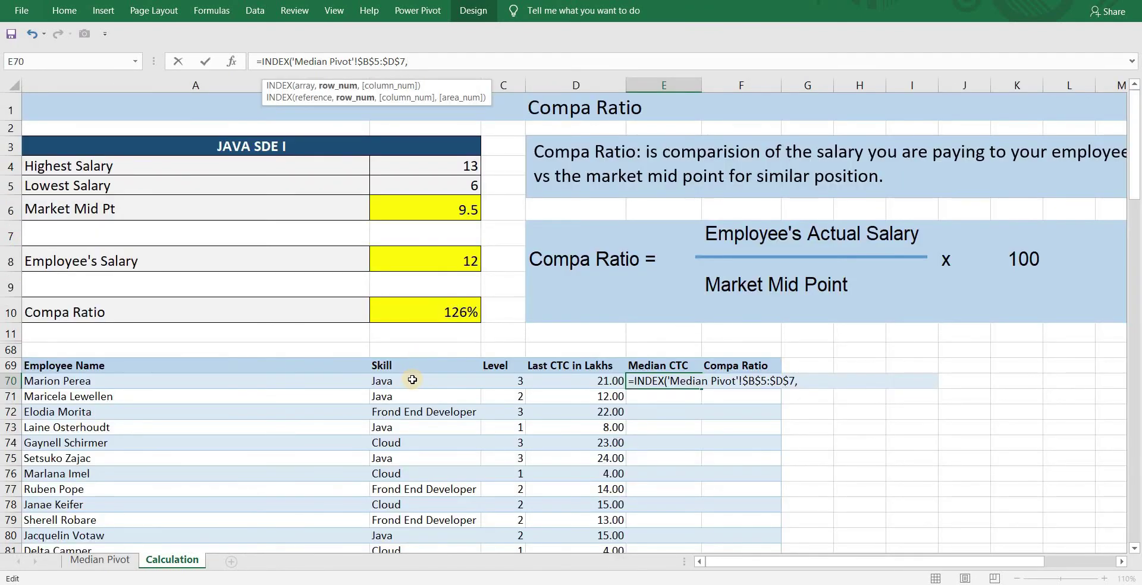
pyautogui.write('ma')
pyautogui.press('Tab')
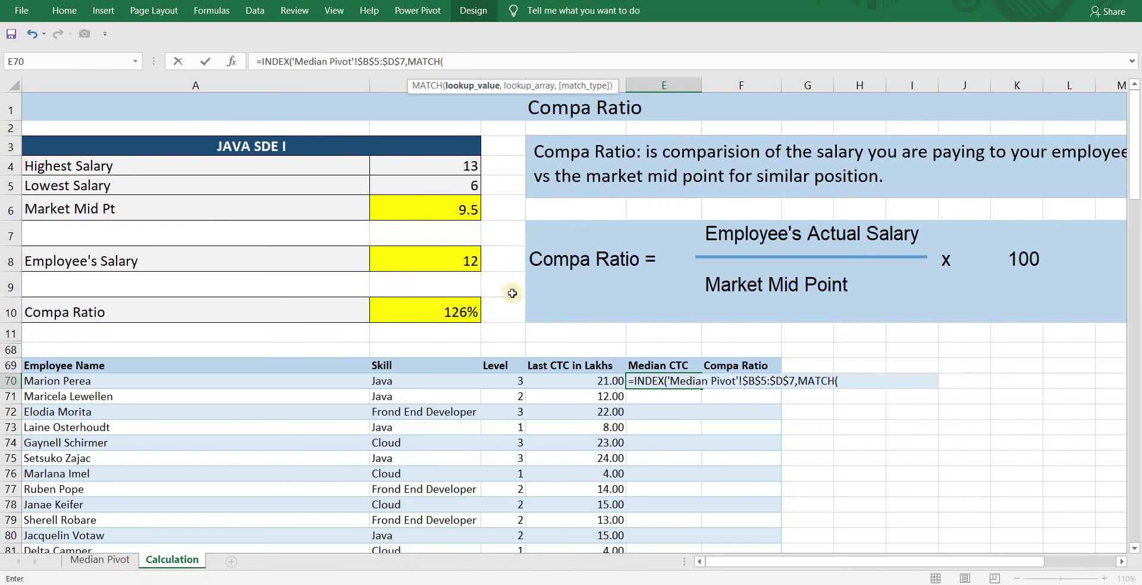
pyautogui.press('F2')
pyautogui.click(415, 386)
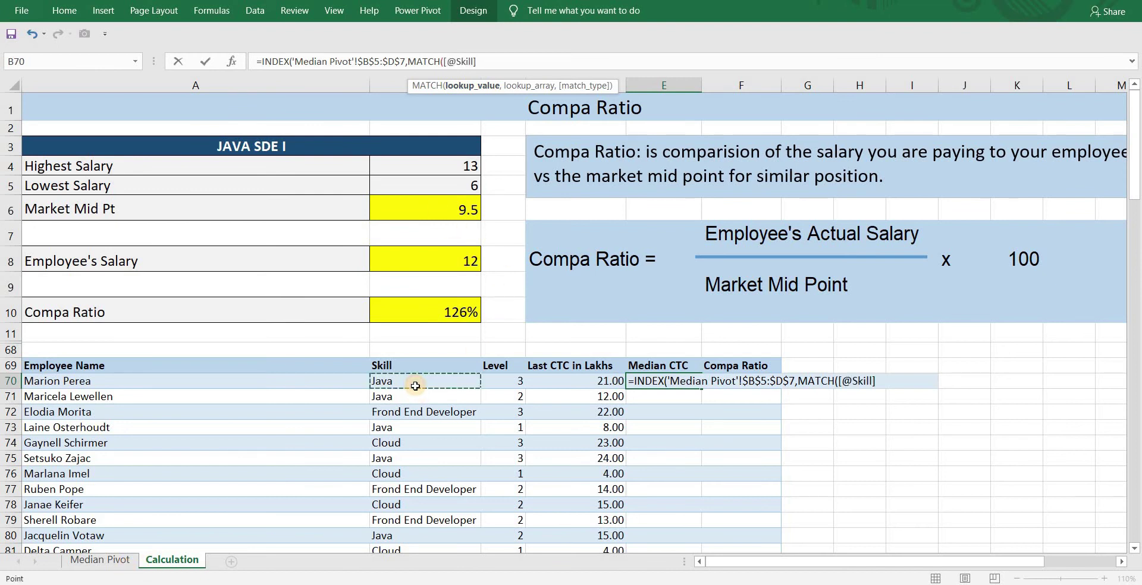
pyautogui.write(',')
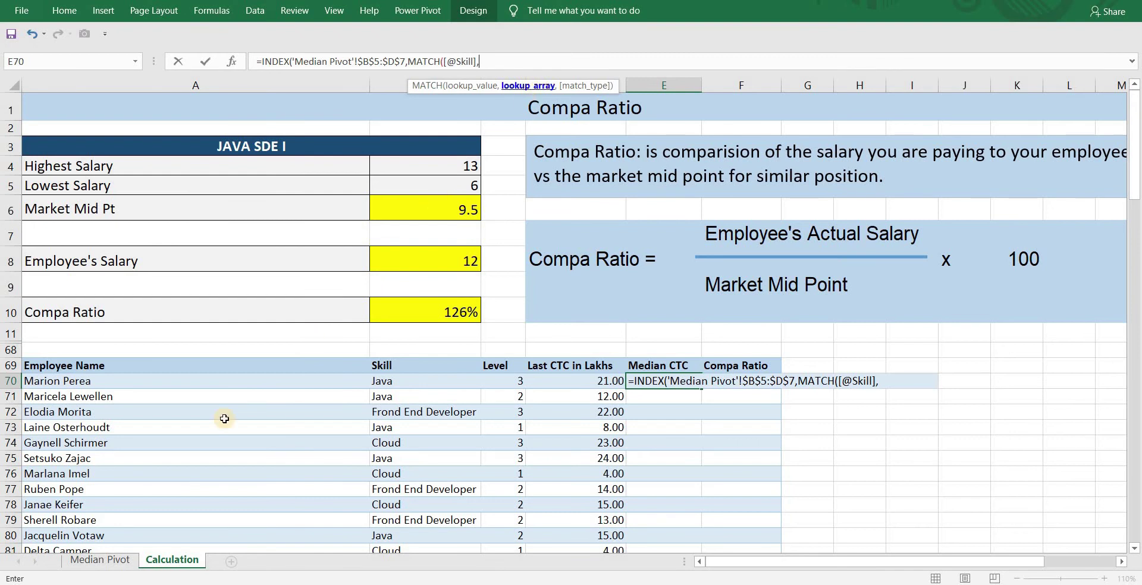
pyautogui.click(86, 558)
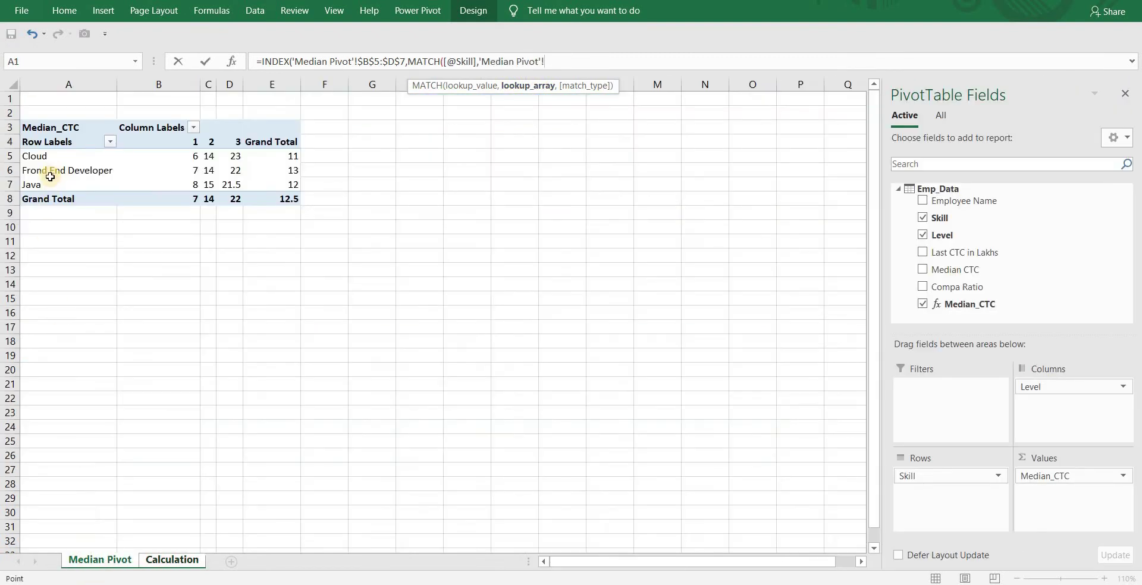
pyautogui.moveTo(73, 157); pyautogui.dragTo(67, 187)
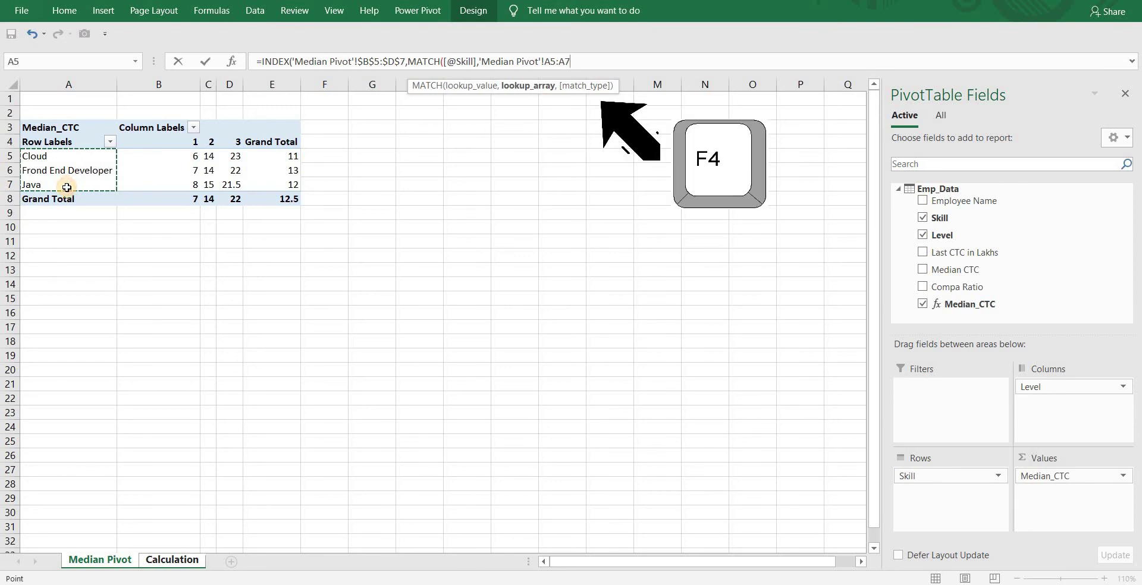
pyautogui.press('F4')
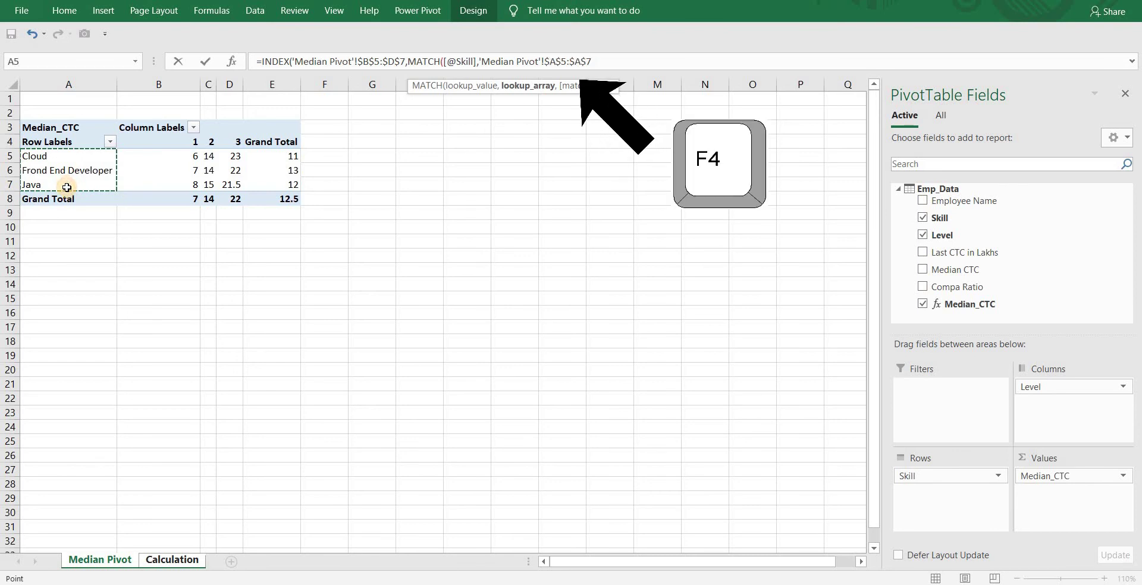
pyautogui.write(',')
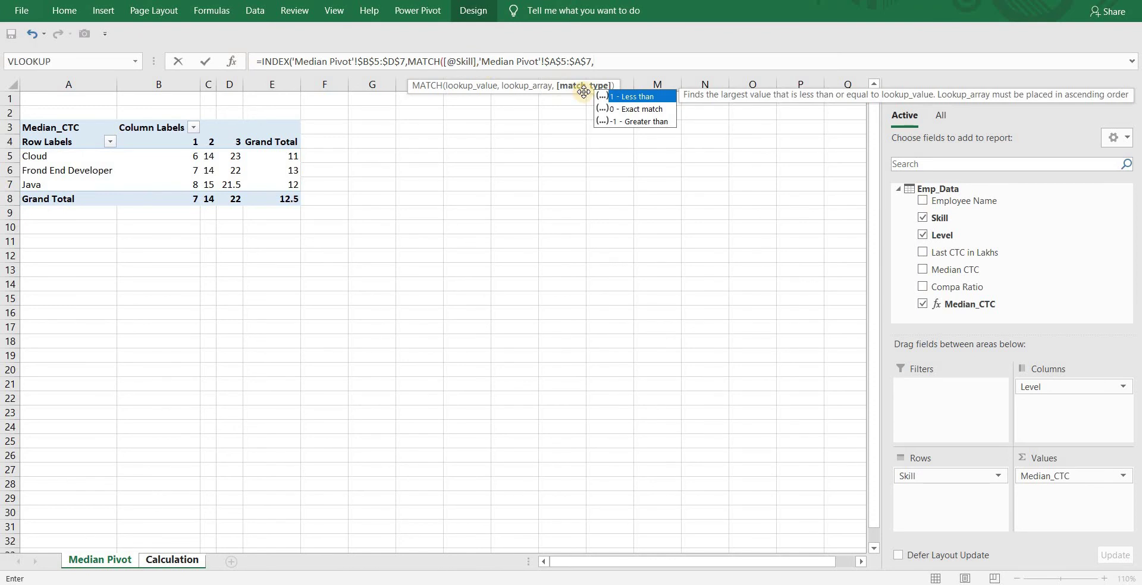
pyautogui.click(603, 108)
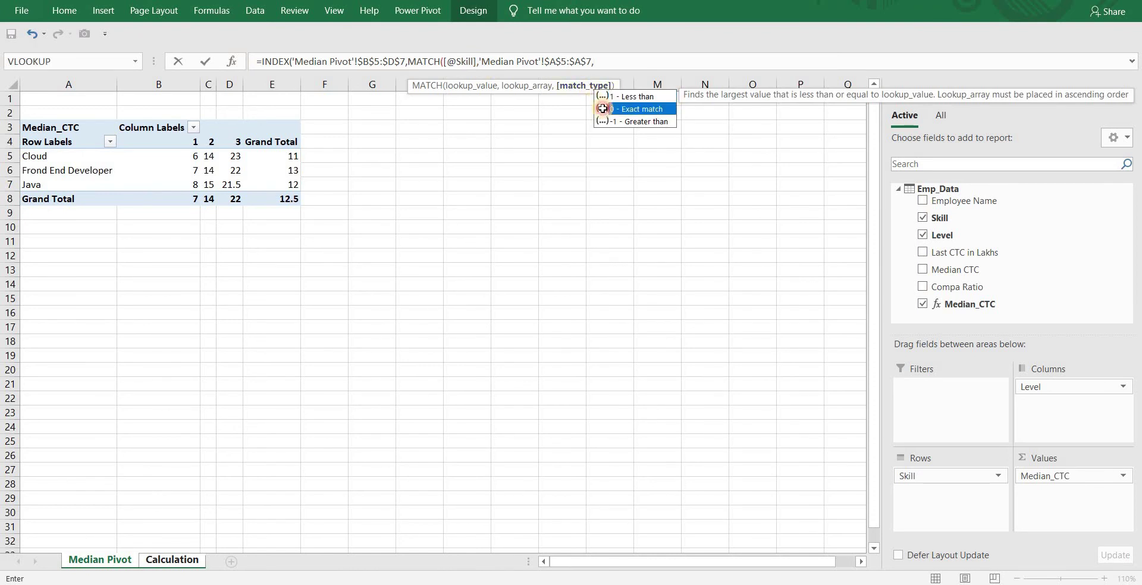
pyautogui.click(602, 109)
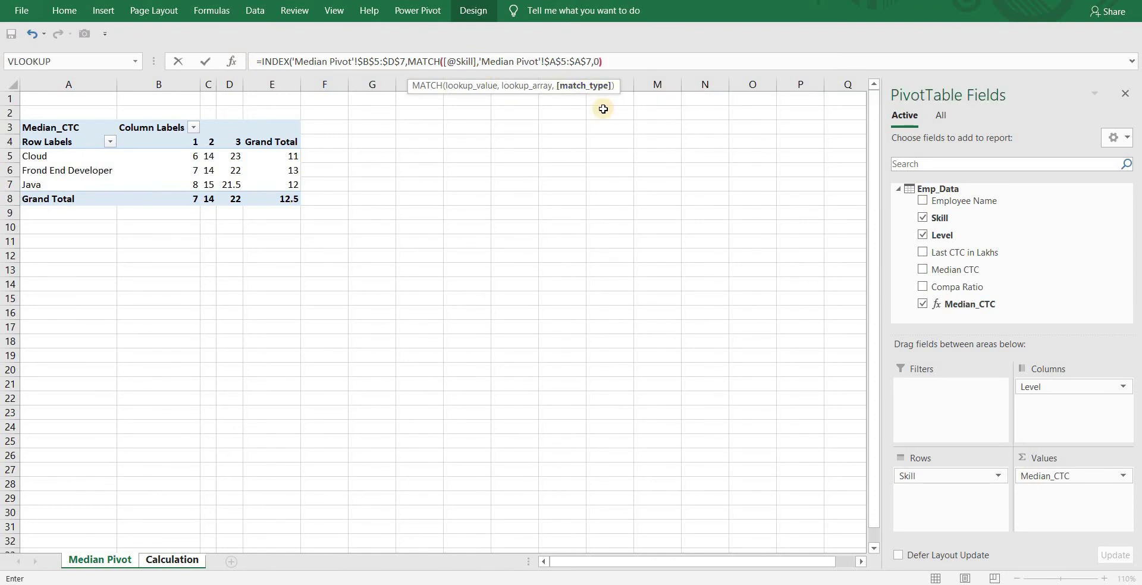
pyautogui.write(',')
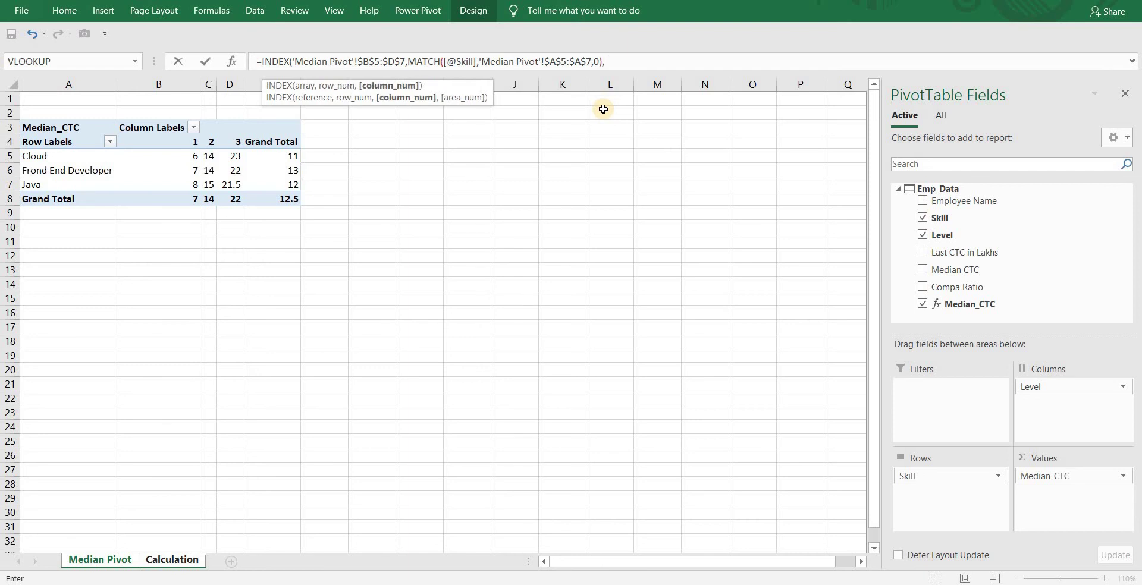
pyautogui.write('MATCH(')
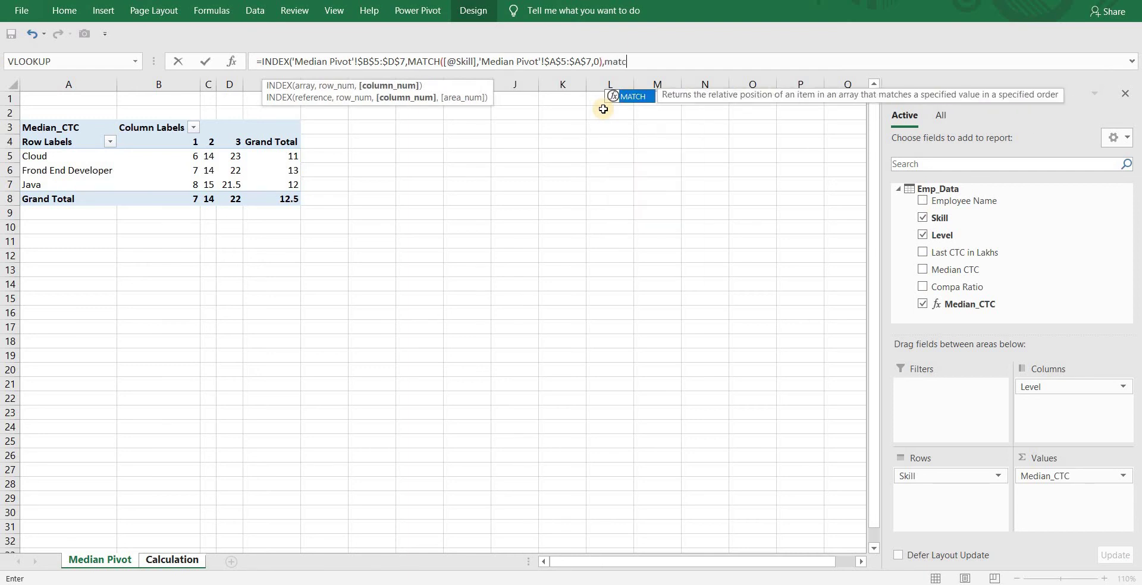
pyautogui.click(230, 142)
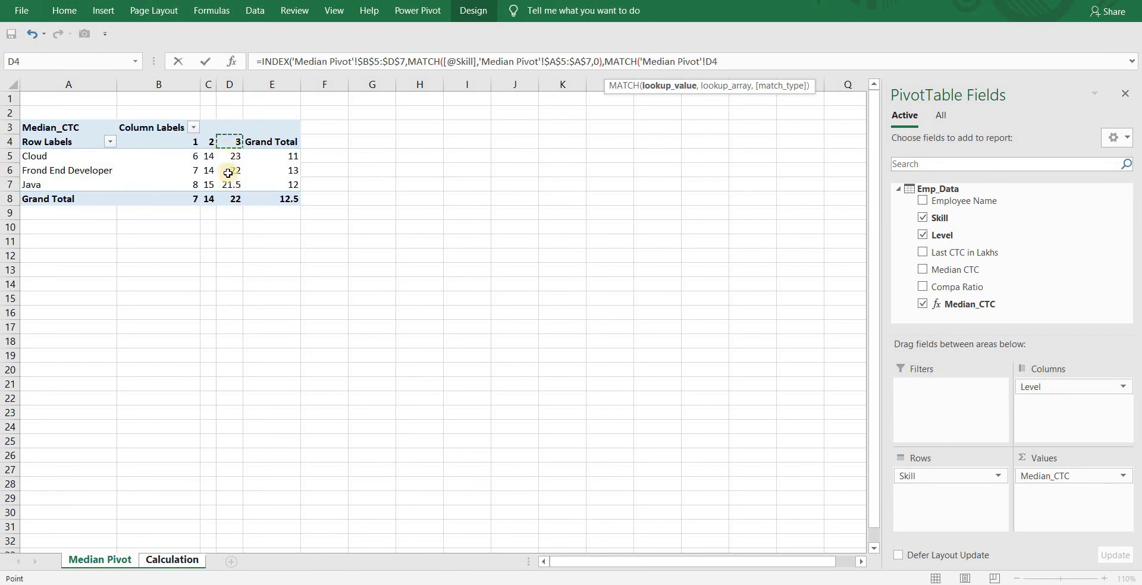
pyautogui.press('BackSpace')
pyautogui.press('BackSpace')
pyautogui.press('BackSpace')
pyautogui.press('BackSpace')
pyautogui.press('BackSpace')
pyautogui.press('BackSpace')
pyautogui.press('BackSpace')
pyautogui.press('BackSpace')
pyautogui.press('BackSpace')
pyautogui.press('BackSpace')
pyautogui.press('BackSpace')
pyautogui.press('BackSpace')
pyautogui.press('BackSpace')
pyautogui.press('BackSpace')
pyautogui.press('BackSpace')
pyautogui.press('BackSpace')
pyautogui.press('BackSpace')
pyautogui.click(197, 559)
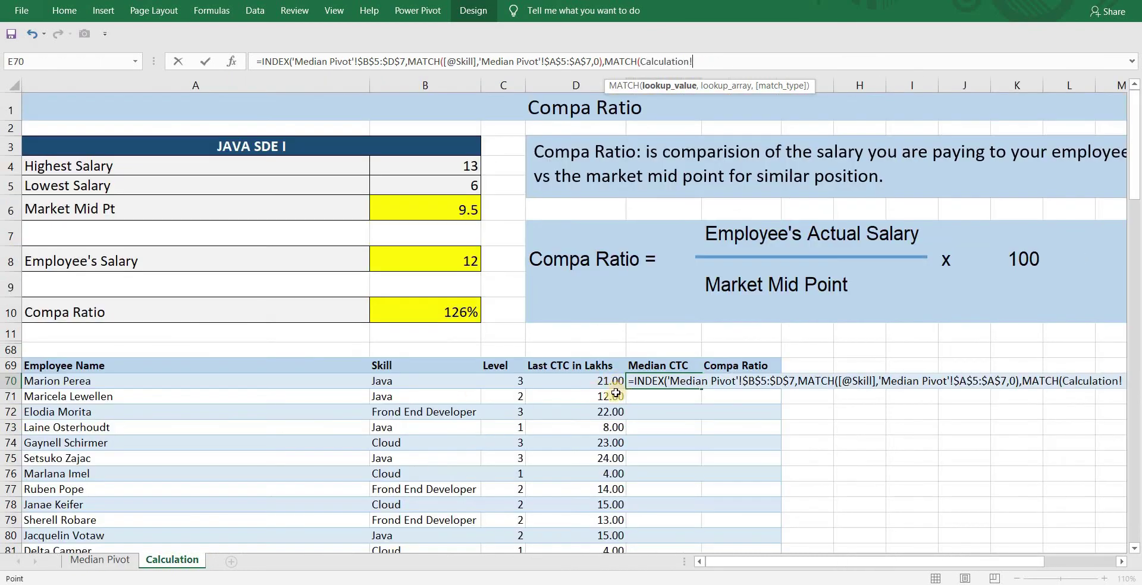
pyautogui.click(515, 381)
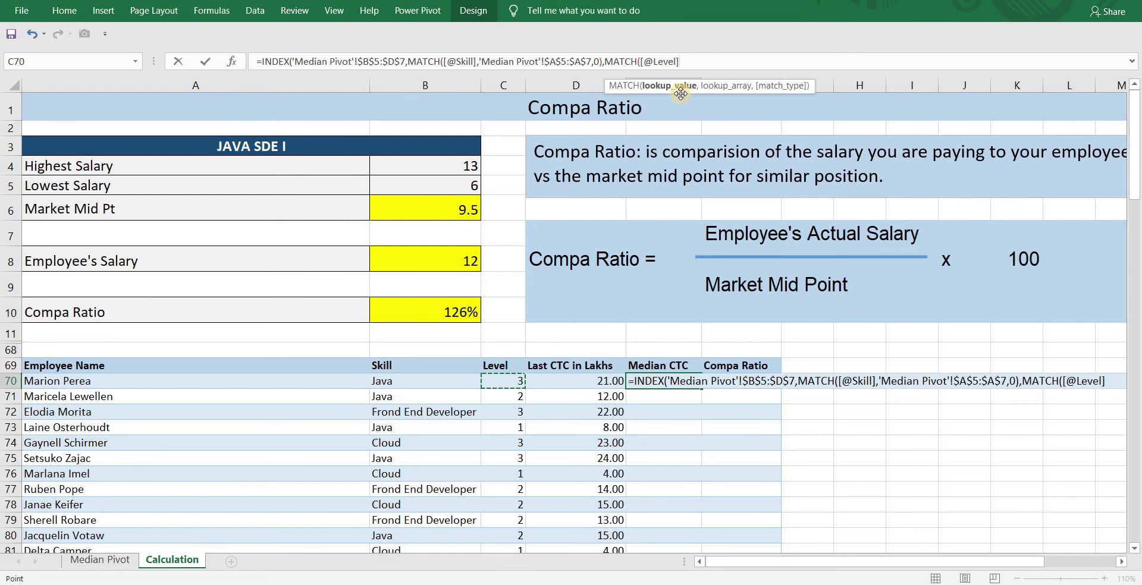
pyautogui.write(',')
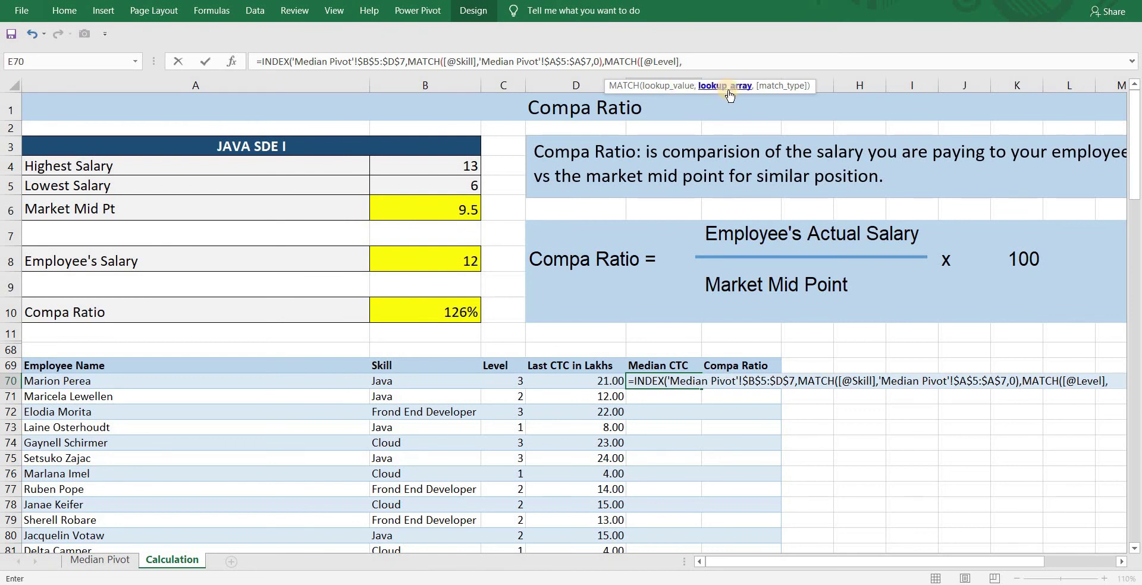
pyautogui.click(98, 560)
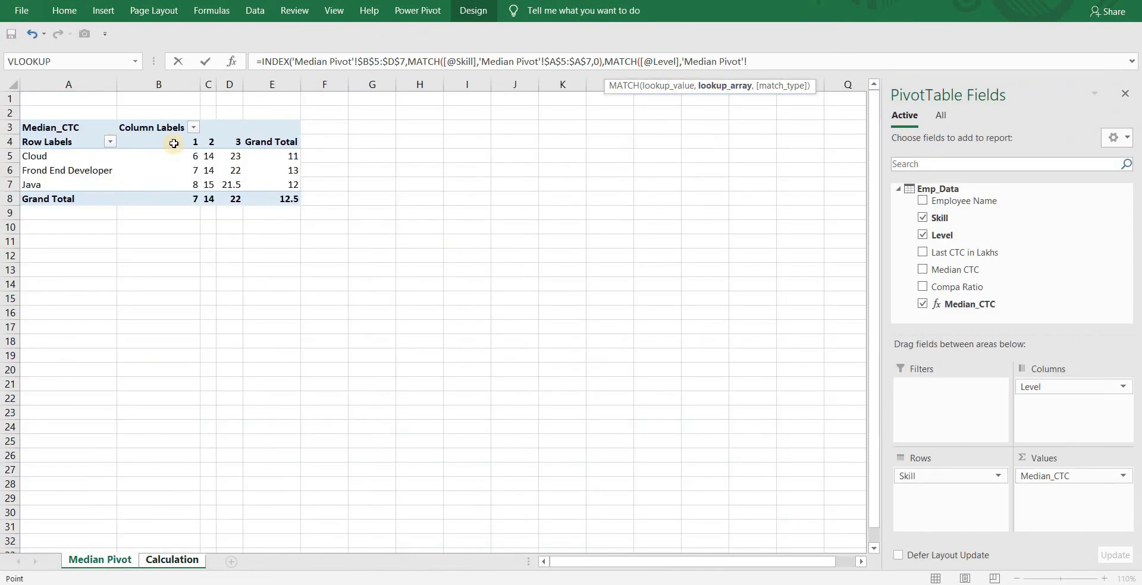
pyautogui.moveTo(173, 143); pyautogui.dragTo(238, 144)
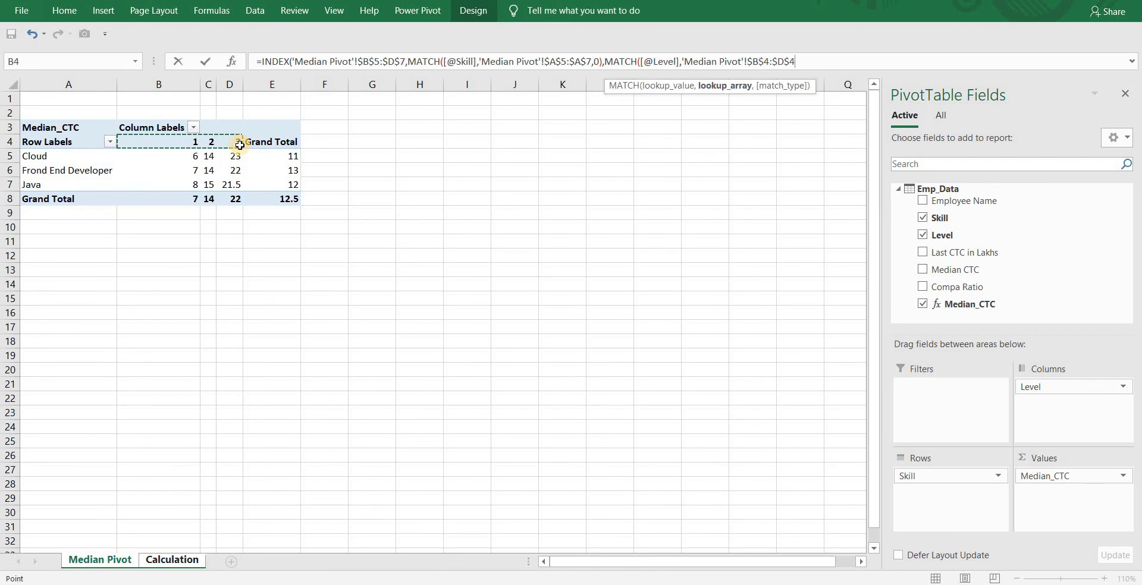
pyautogui.write(',')
pyautogui.press('Down')
pyautogui.press('Tab')
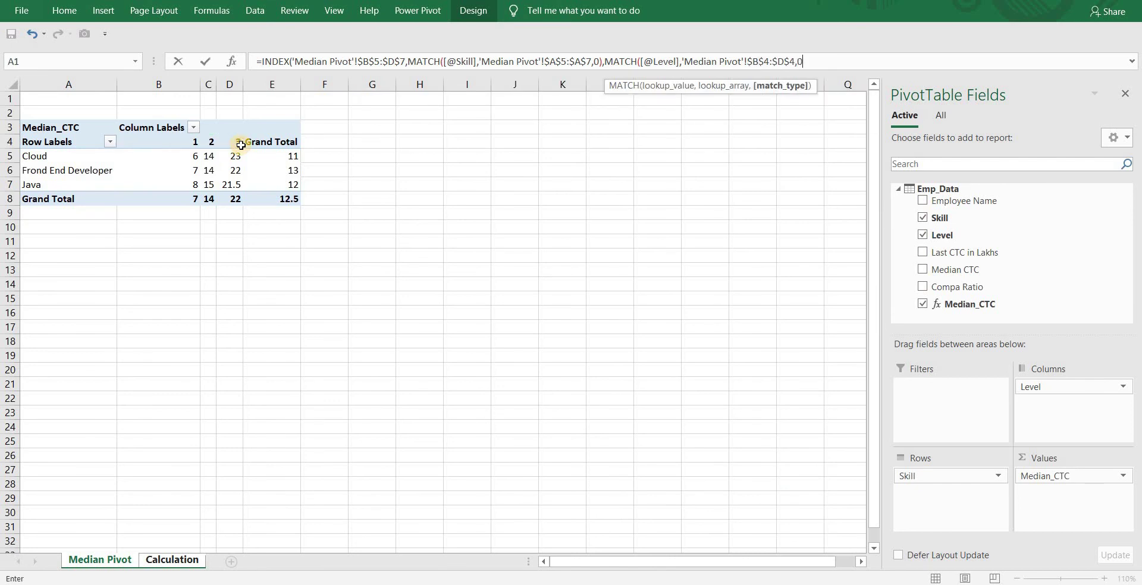
pyautogui.write(')')
pyautogui.write(')')
pyautogui.press('Return')
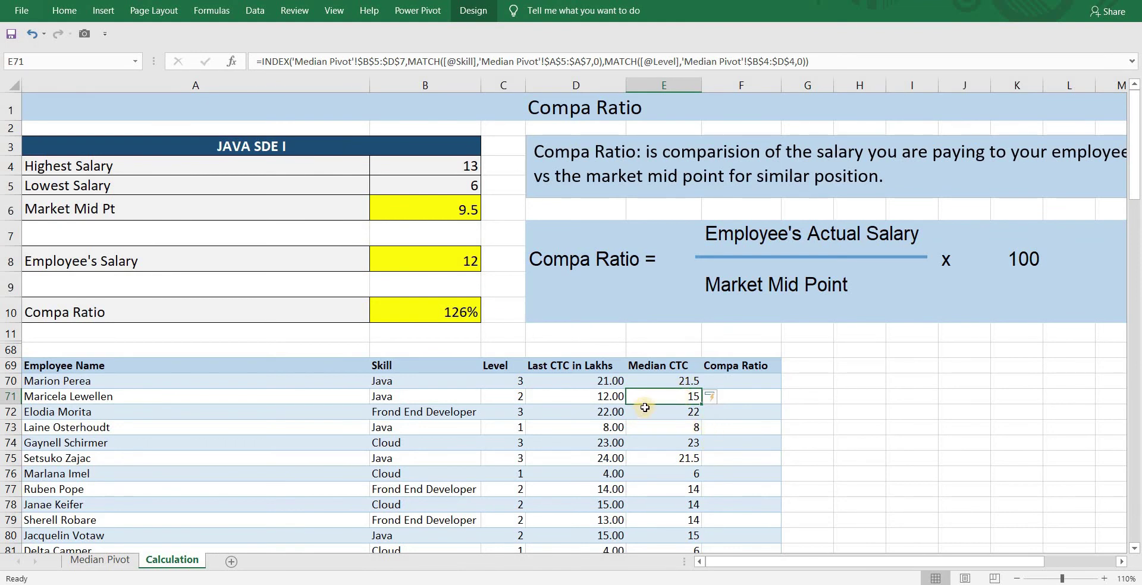
# - Enter =[@[Last CTC in Lakhs]]/[@[Median CTC]] in F70 to fill the Compa Ratio column
pyautogui.click(764, 388)
pyautogui.write('=')
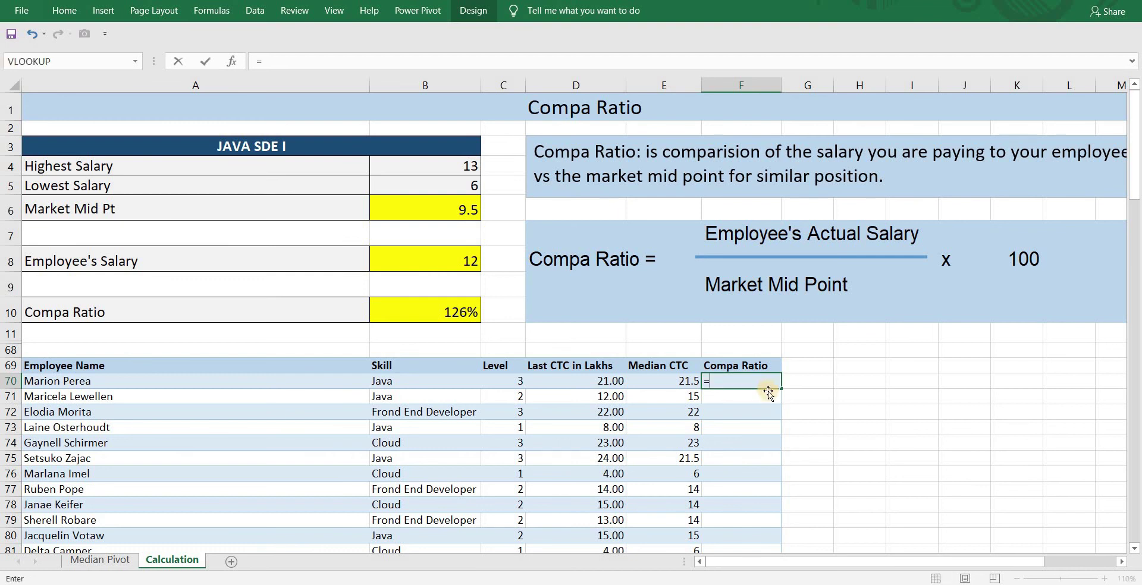
pyautogui.click(614, 384)
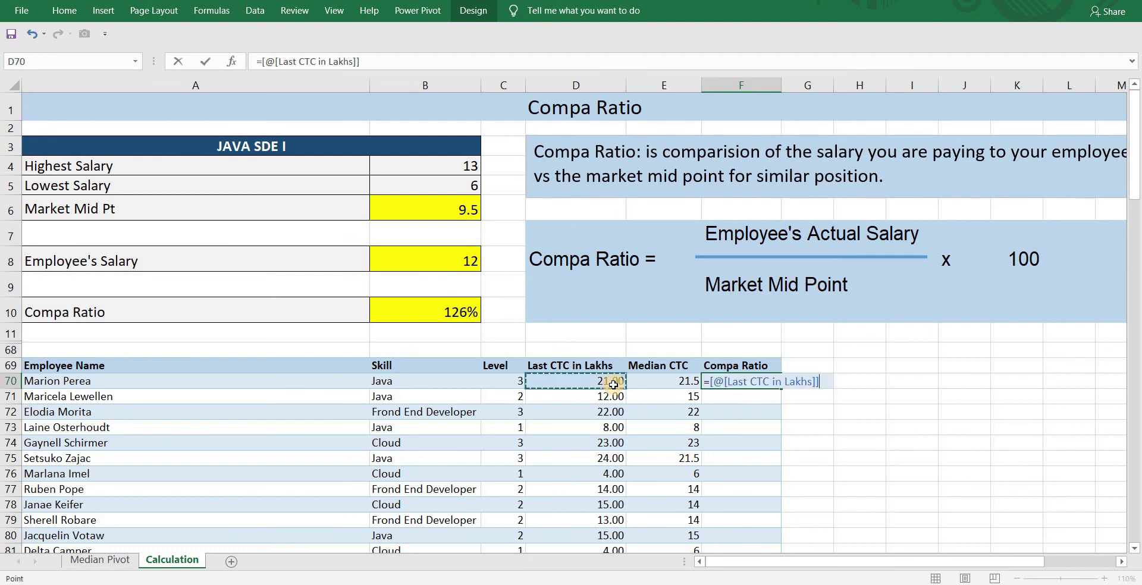
pyautogui.write('/')
pyautogui.click(656, 383)
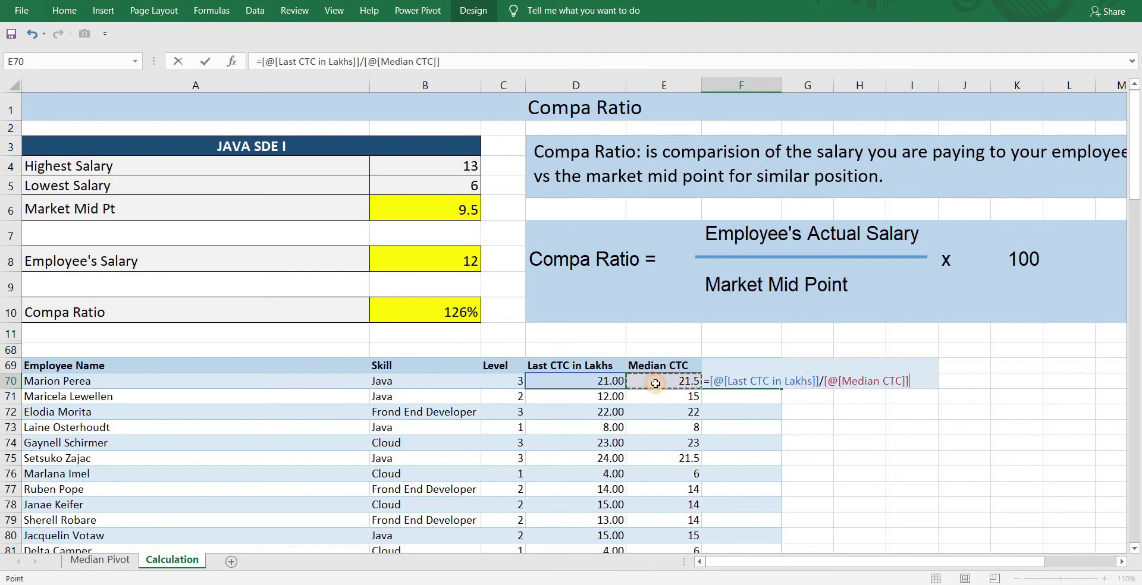
pyautogui.press('Return')
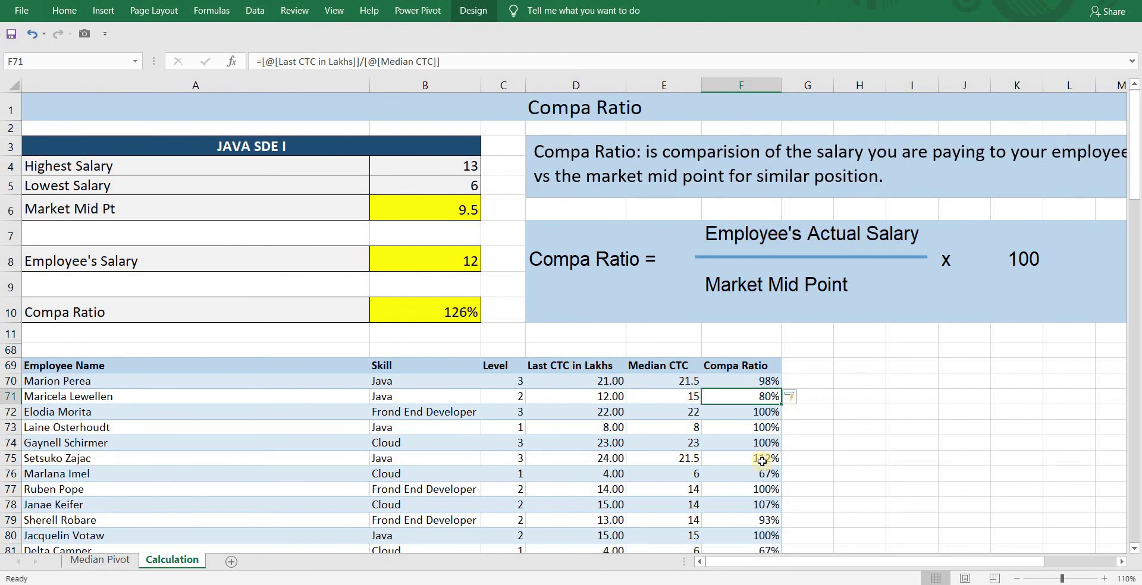